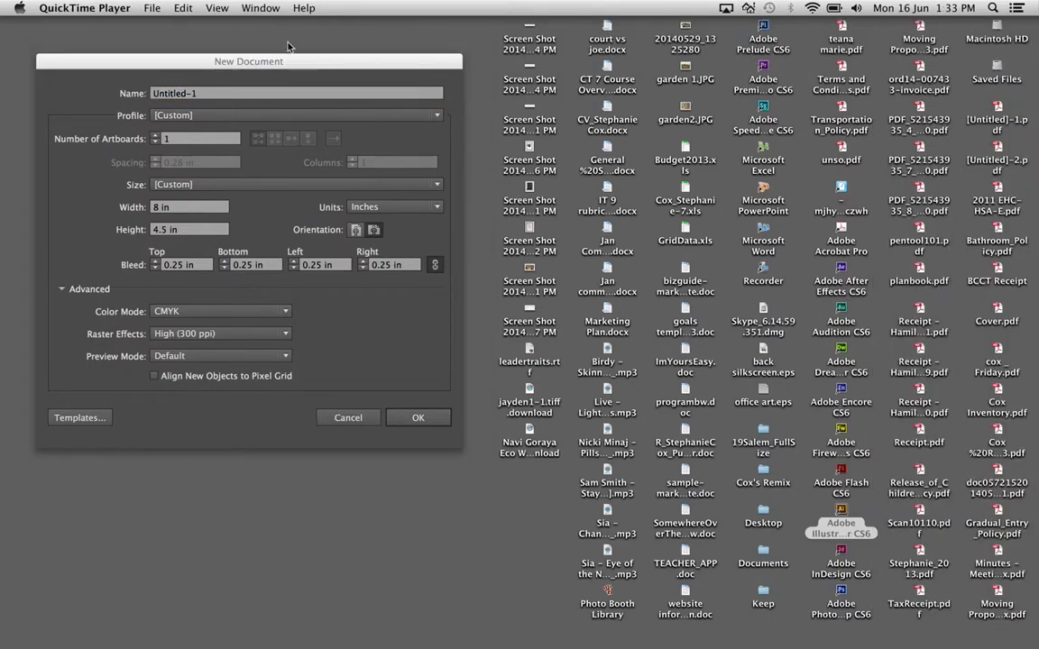
- Create a new one-artboard document 30 in wide and 30 in high
{"action": "left_click", "coordinate": [289, 62]}
{"action": "left_click", "coordinate": [205, 209]}
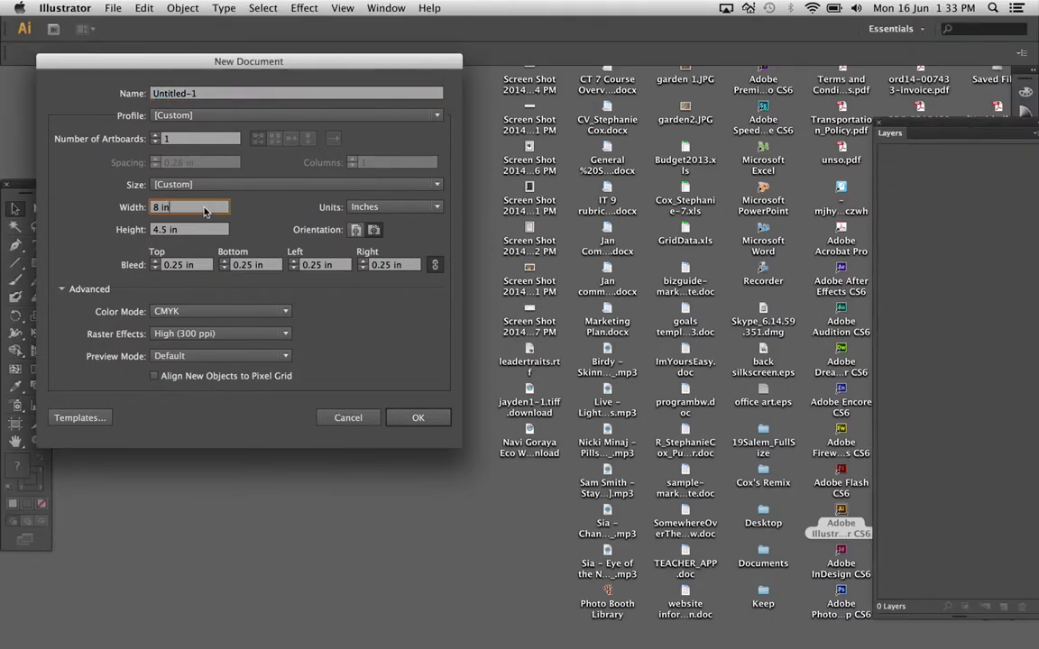
{"action": "key", "text": "super+a"}
{"action": "type", "text": "30 in"}
{"action": "key", "text": "Tab"}
{"action": "type", "text": "30"}
{"action": "key", "text": "Tab"}
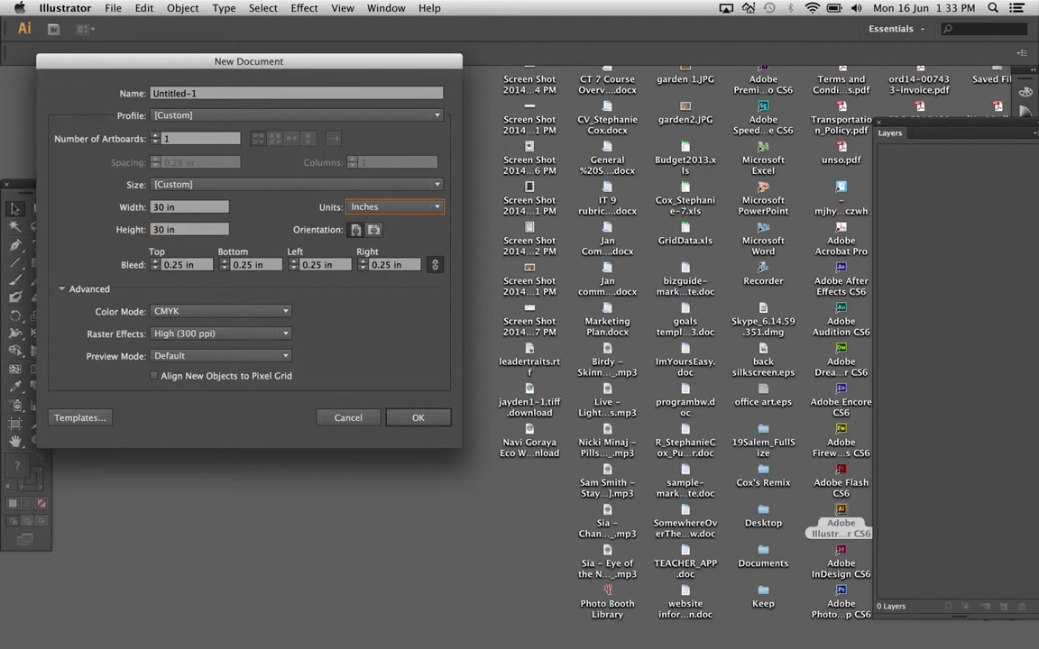
{"action": "left_click", "coordinate": [420, 418]}
{"action": "key", "text": "super+minus"}
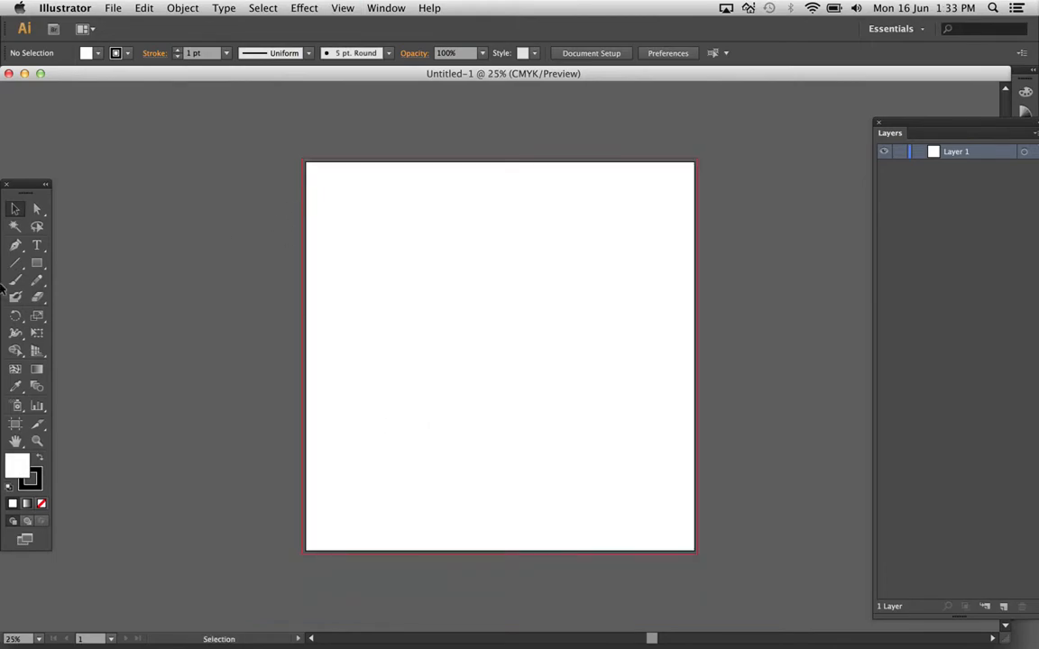
- Draw a rectangle about 9.44 in wide and 7.61 in high near the middle of the artboard
{"action": "left_click", "coordinate": [37, 264]}
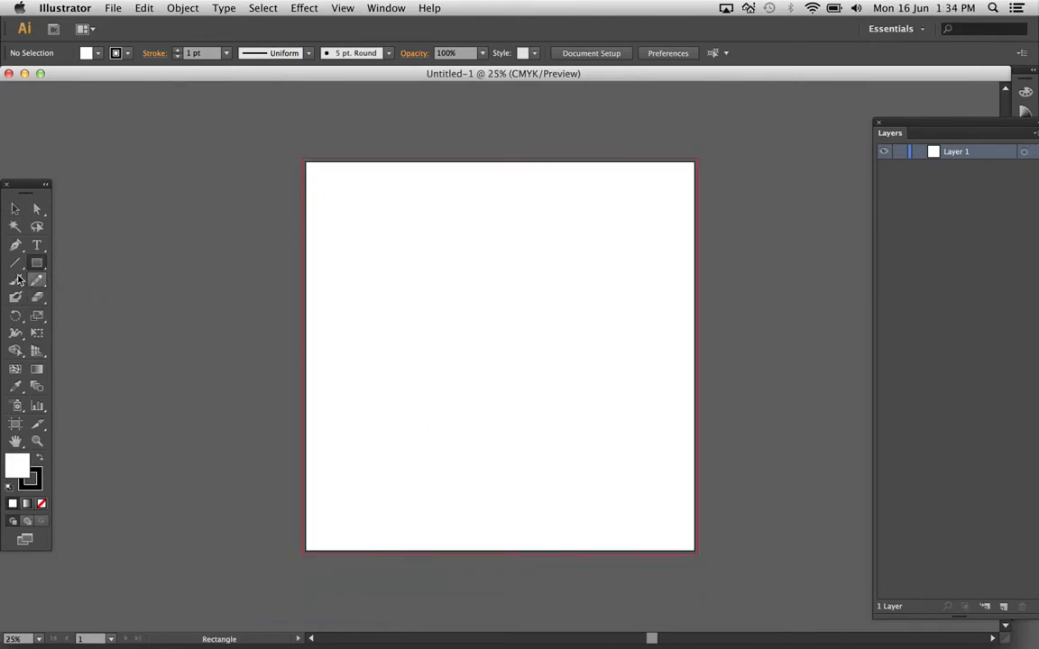
{"action": "left_click", "coordinate": [39, 265]}
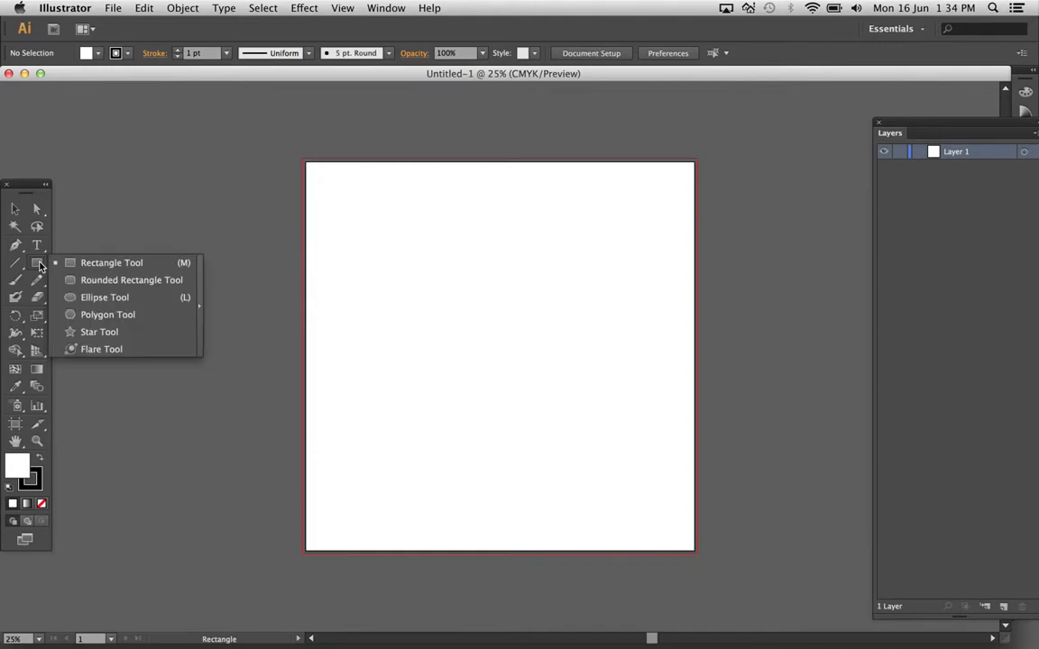
{"action": "left_click_drag", "start_coordinate": [412, 295], "coordinate": [535, 390]}
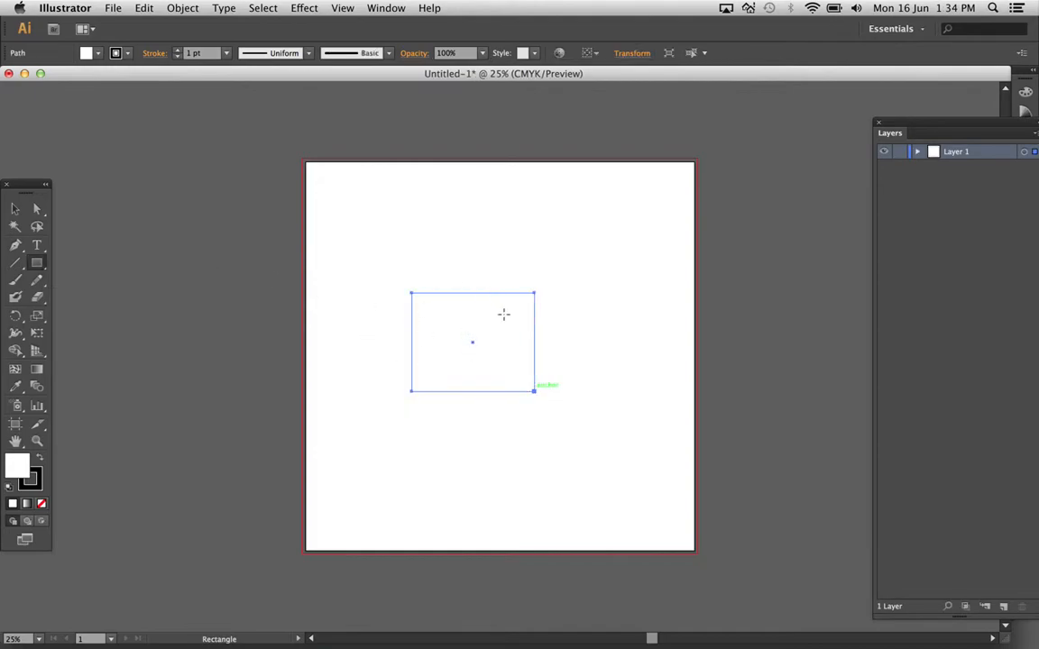
- Resize the rectangle to 5 in wide by 8 in high and move it to the centre of the artboard's width
{"action": "left_click", "coordinate": [14, 208]}
{"action": "left_click", "coordinate": [632, 55]}
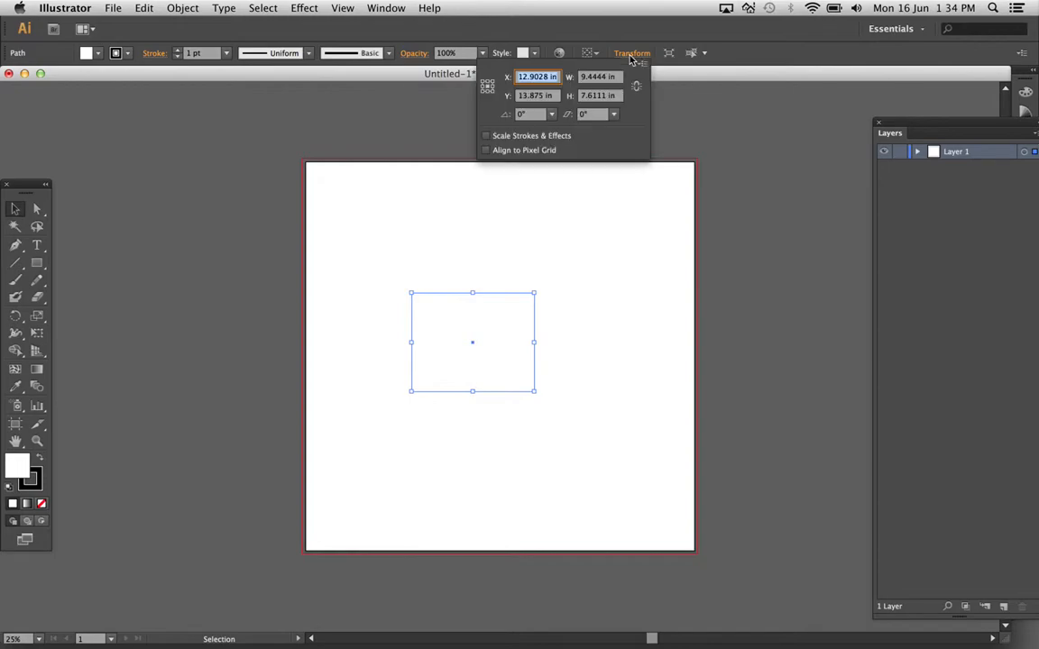
{"action": "left_click", "coordinate": [396, 11]}
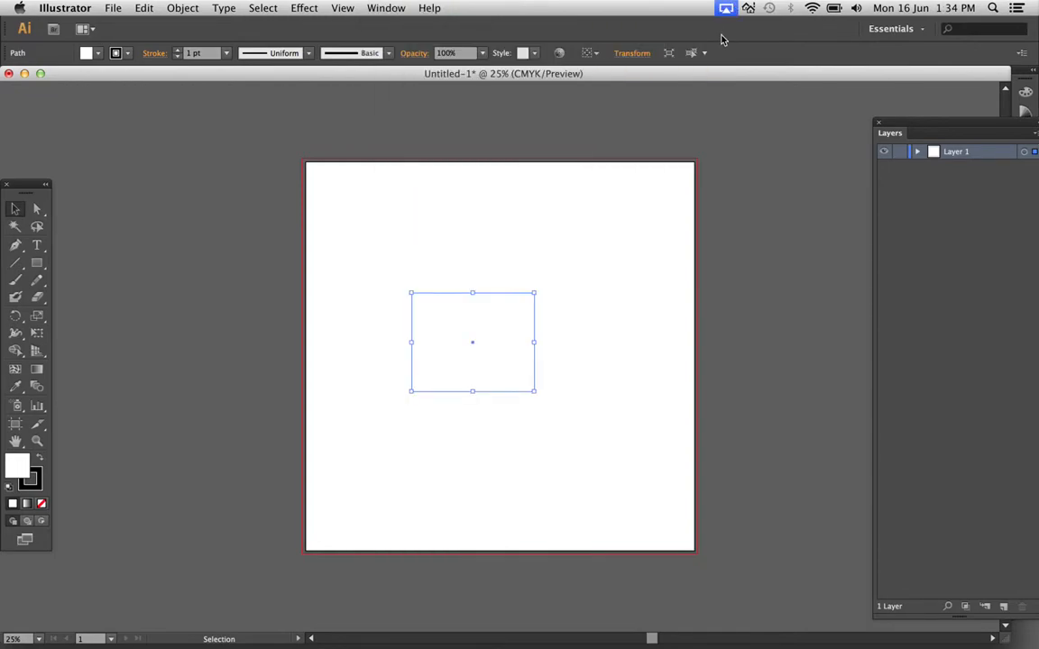
{"action": "left_click", "coordinate": [629, 61]}
{"action": "left_click", "coordinate": [630, 54]}
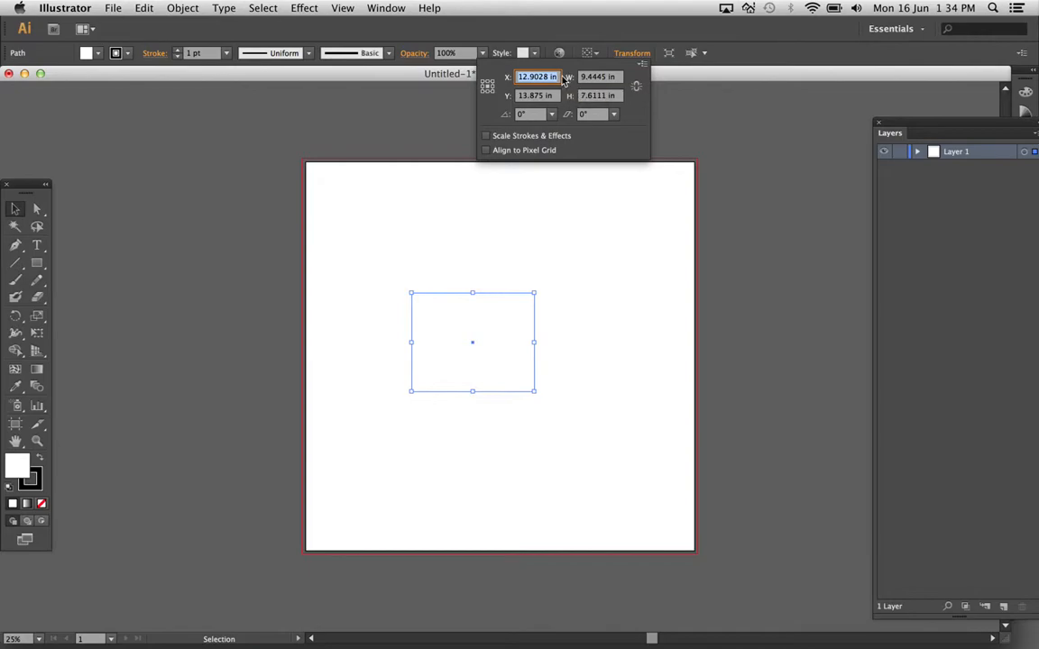
{"action": "left_click", "coordinate": [610, 79]}
{"action": "left_click_drag", "start_coordinate": [610, 79], "coordinate": [563, 77]}
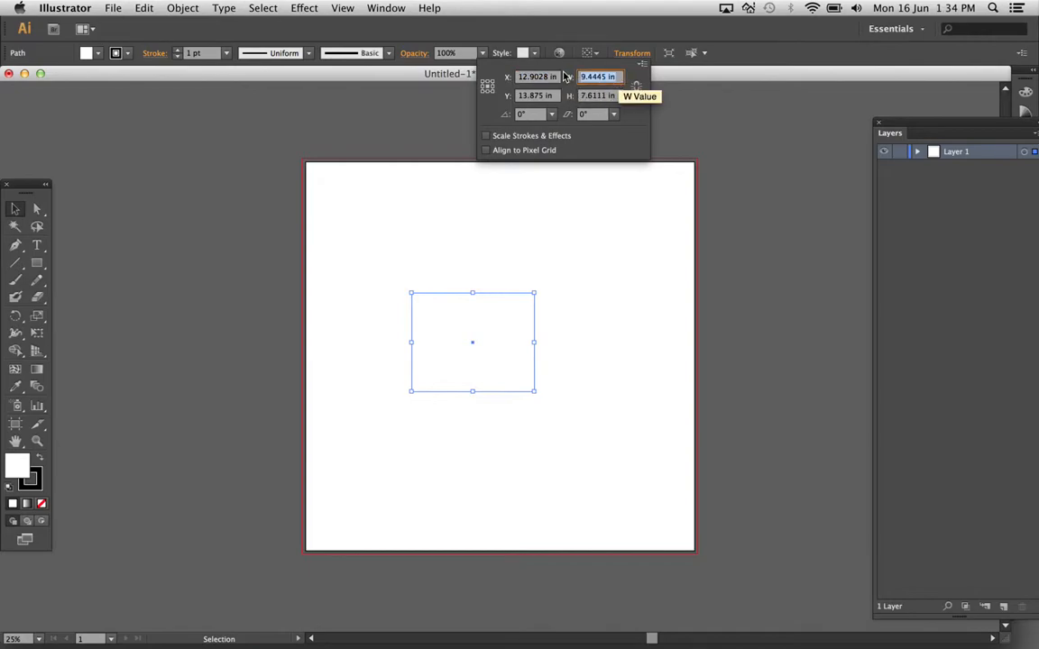
{"action": "type", "text": "5"}
{"action": "key", "text": "Tab"}
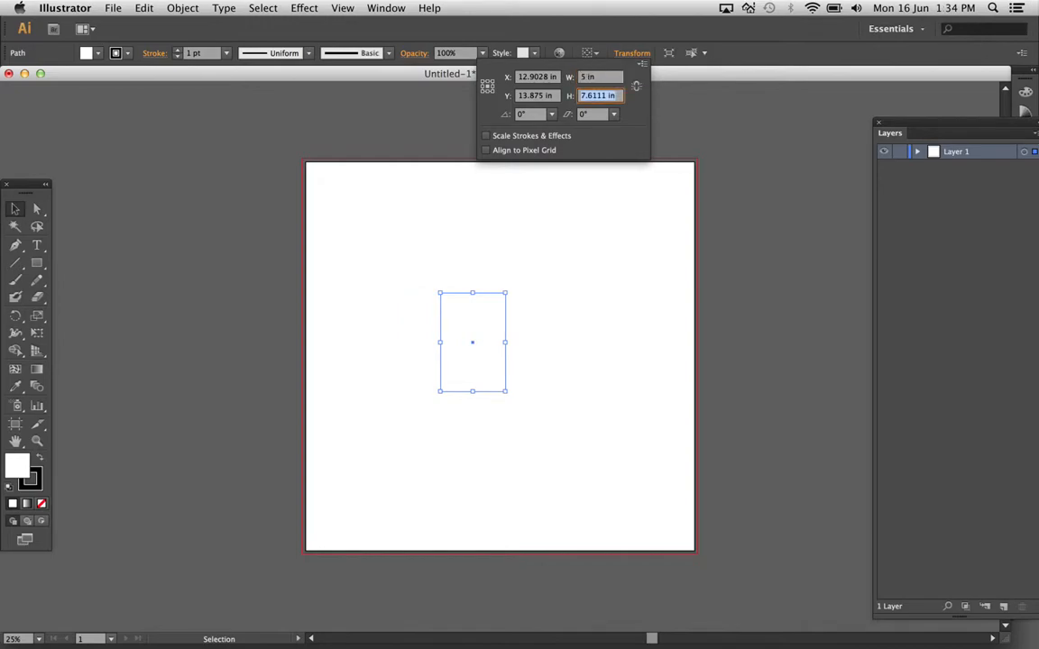
{"action": "type", "text": "8"}
{"action": "key", "text": "Return"}
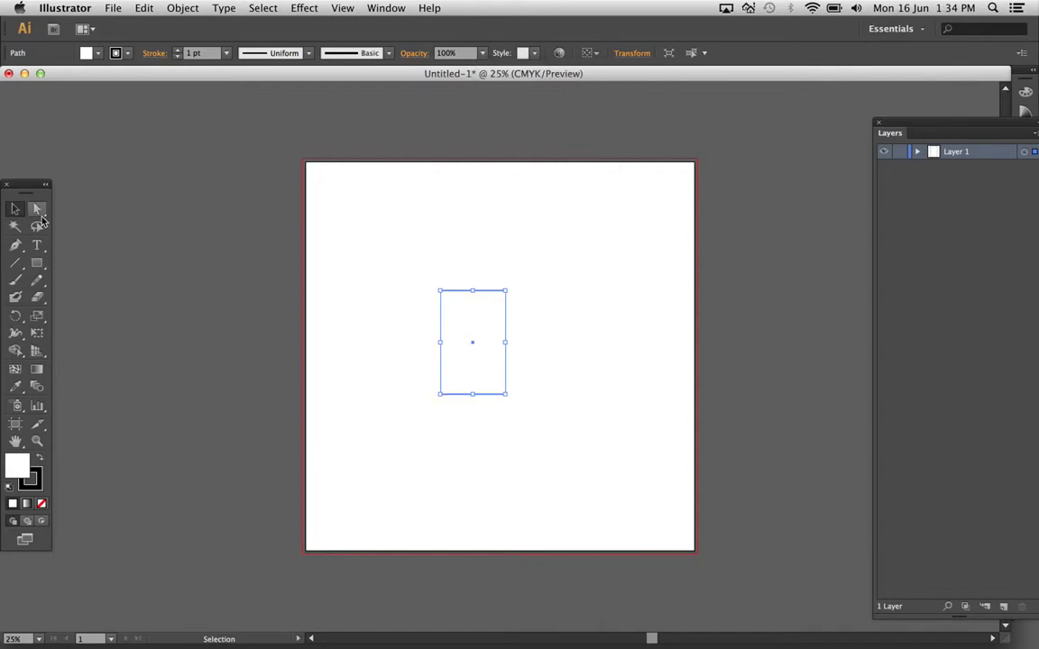
{"action": "mouse_move", "coordinate": [491, 317]}
{"action": "left_mouse_down"}
{"action": "mouse_move", "coordinate": [536, 320]}
{"action": "mouse_move", "coordinate": [502, 323]}
{"action": "left_mouse_up"}
{"action": "left_click", "coordinate": [578, 316]}
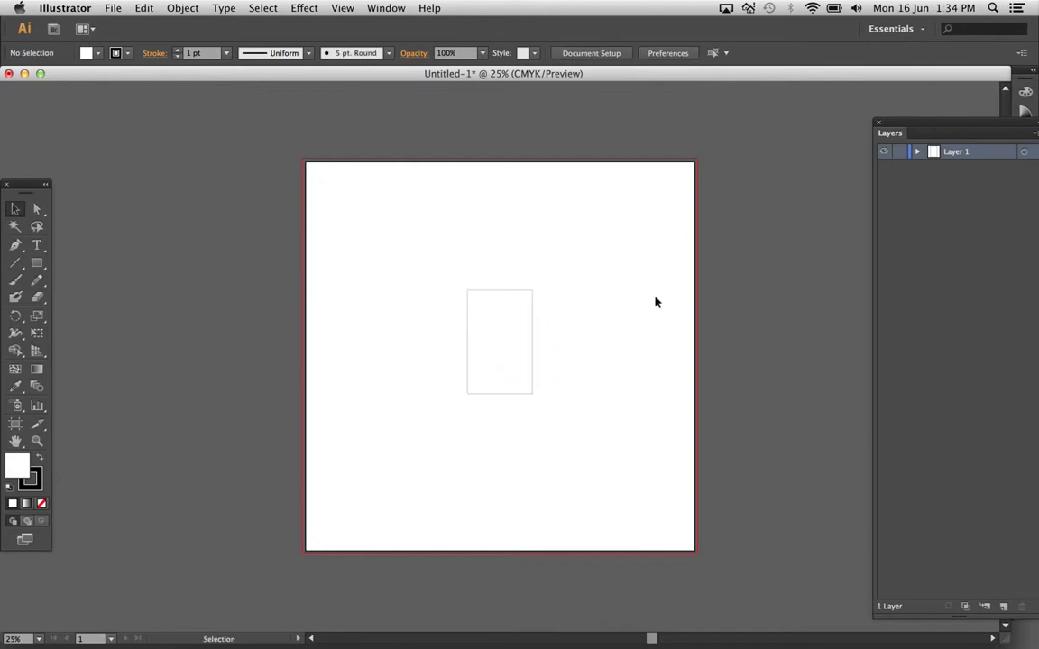
- Draw a second rectangle 5 in wide and about 6.36 in high, directly above the first and sharing its top edge
{"action": "left_click", "coordinate": [37, 264]}
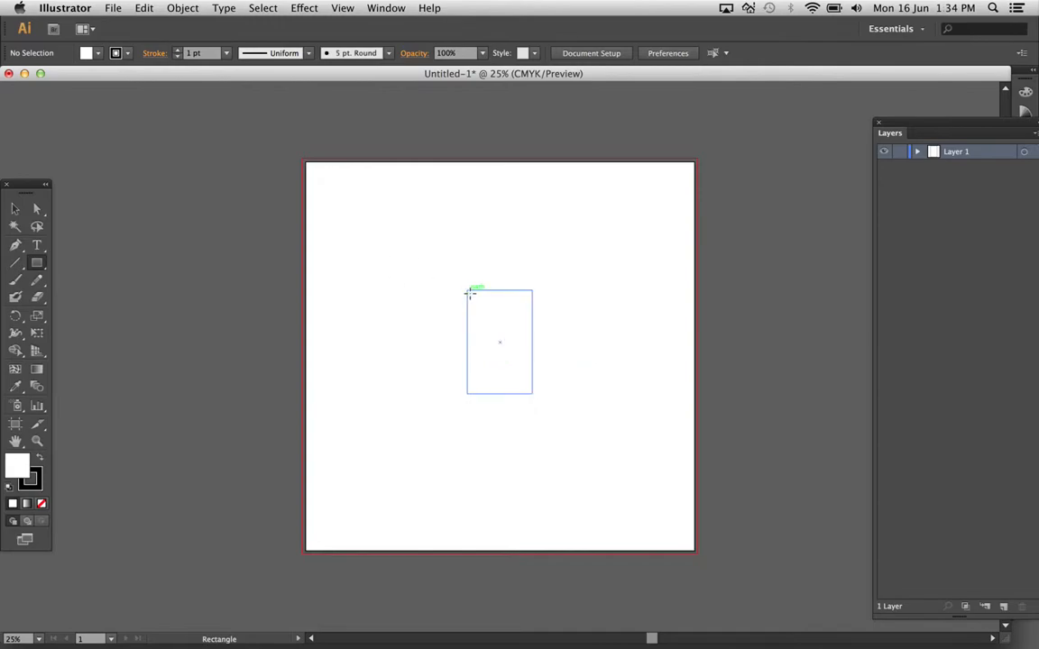
{"action": "left_click_drag", "start_coordinate": [467, 291], "coordinate": [533, 291]}
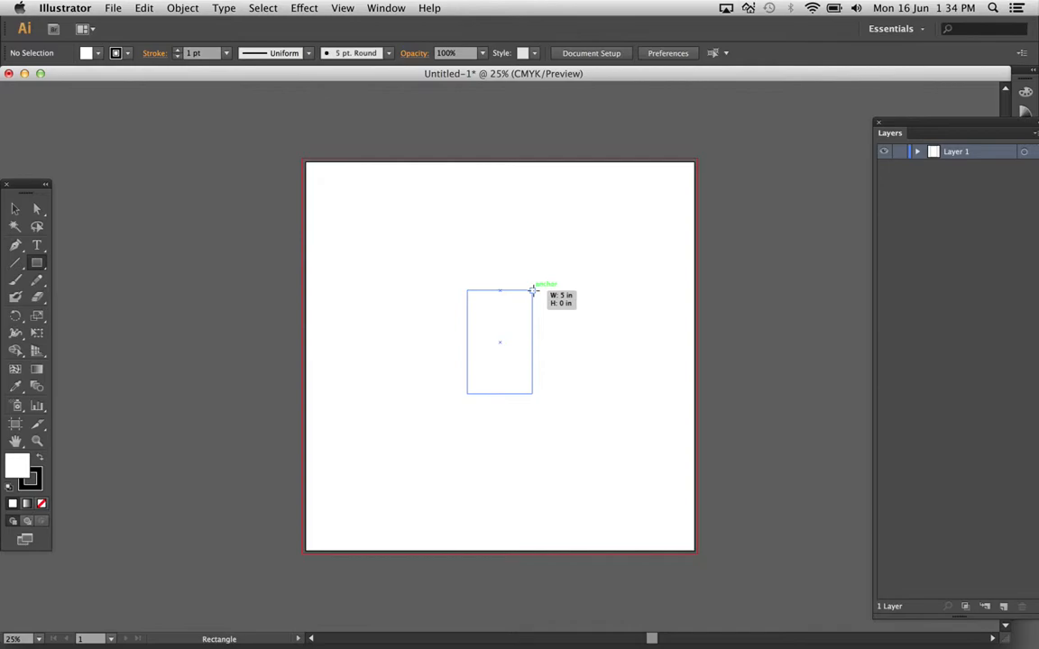
{"action": "left_click_drag", "start_coordinate": [532, 290], "coordinate": [533, 207]}
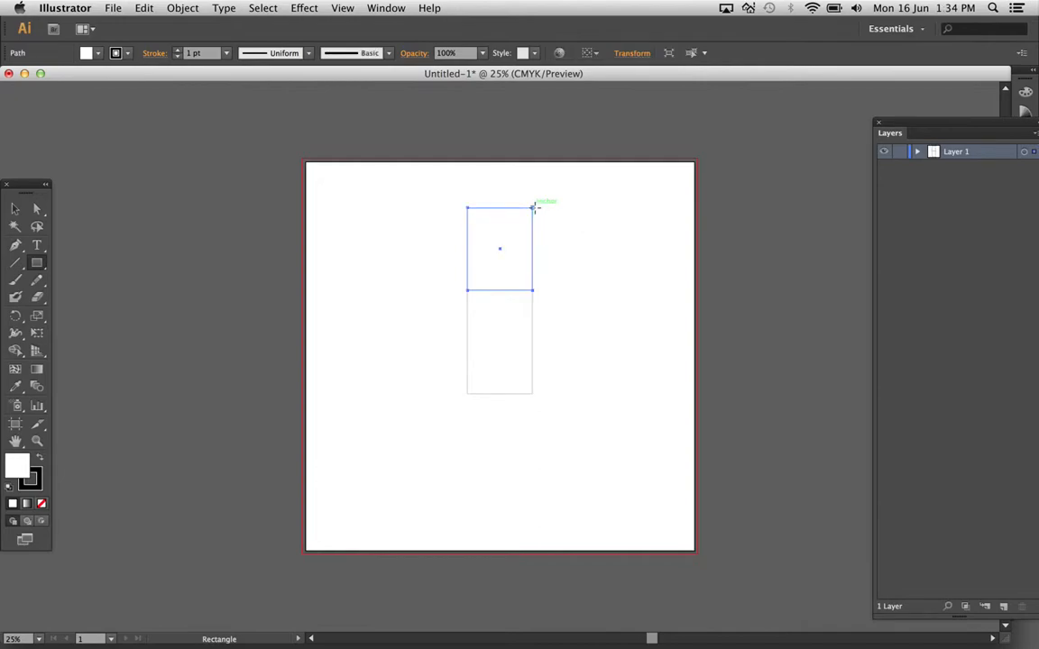
- Set the upper rectangle's height to 10 in
{"action": "left_click", "coordinate": [634, 53]}
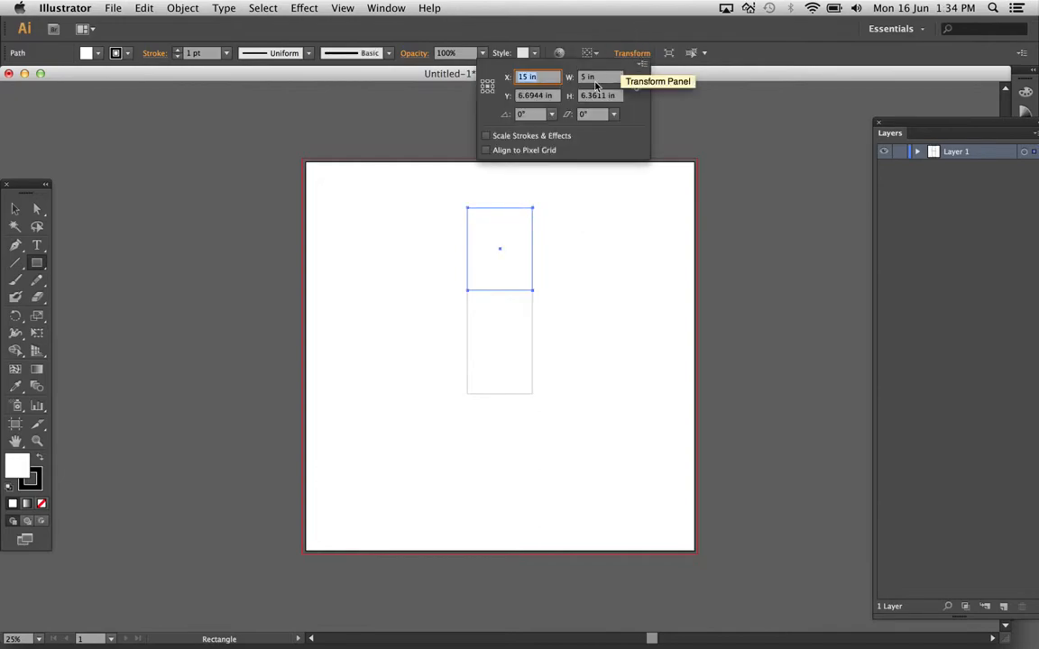
{"action": "left_click", "coordinate": [614, 96]}
{"action": "type", "text": "10 in"}
{"action": "key", "text": "Tab"}
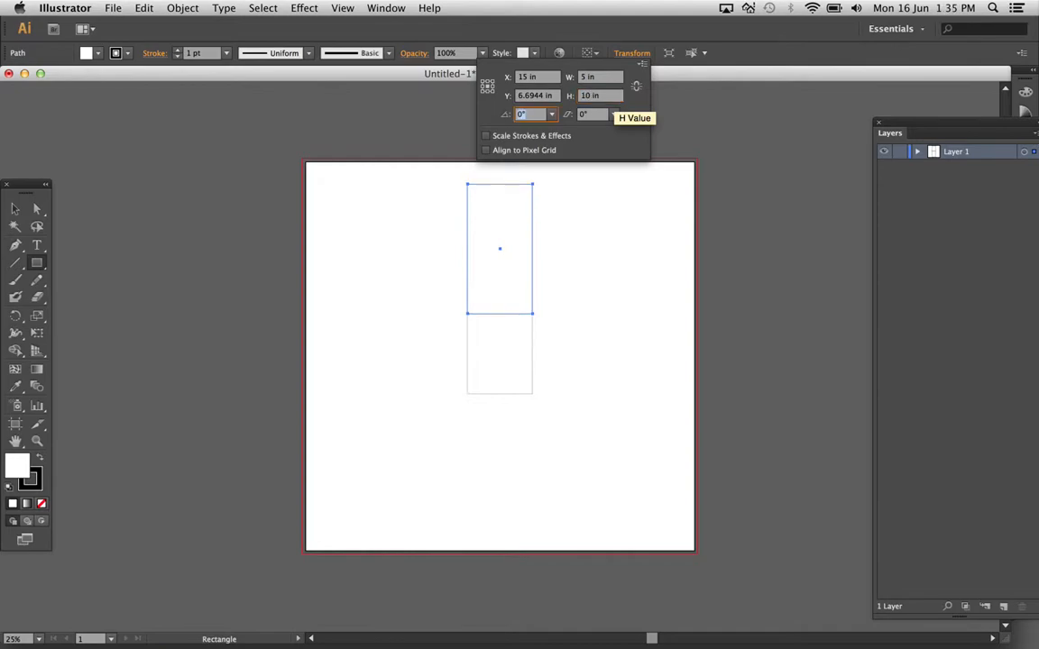
{"action": "key", "text": "Return"}
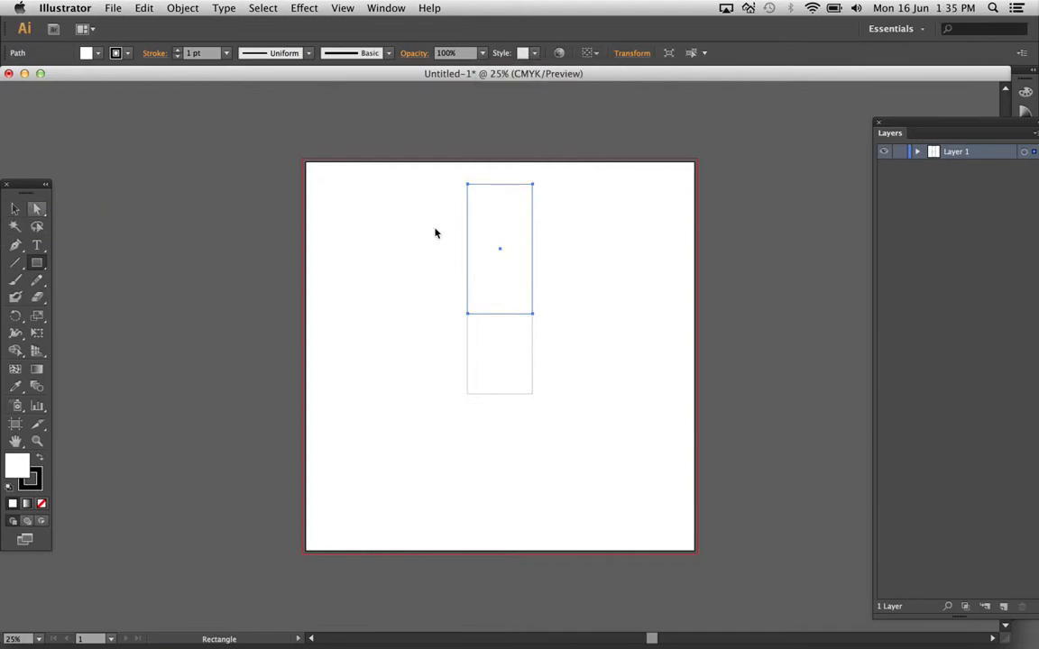
- Move the 10 in rectangle up so its bottom edge sits on the top edge of the 8 in rectangle
{"action": "left_click", "coordinate": [15, 209]}
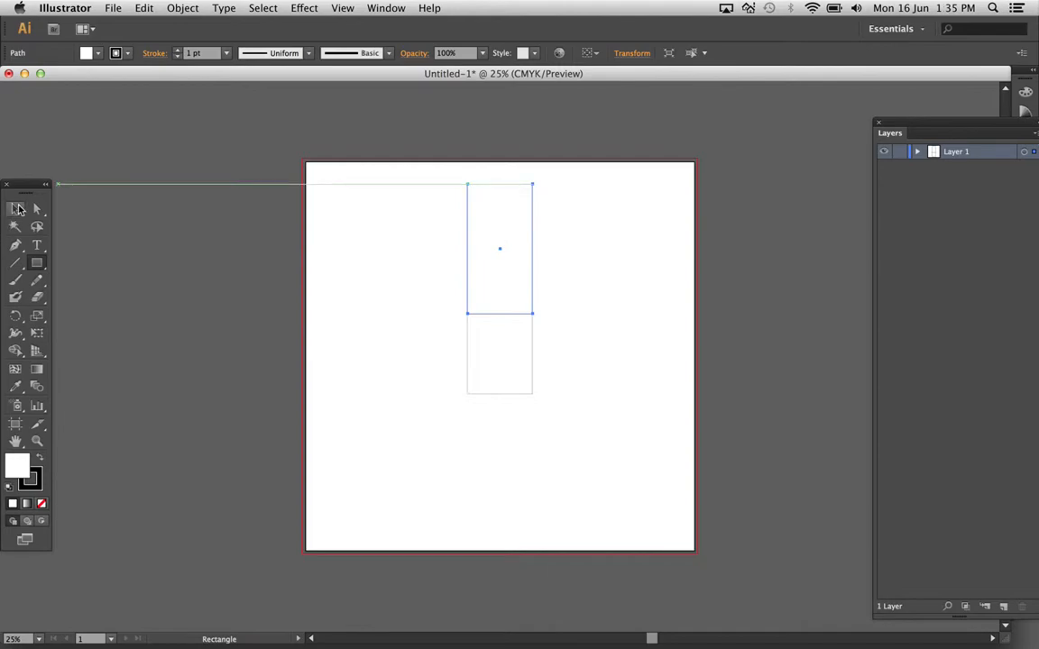
{"action": "left_click_drag", "start_coordinate": [524, 222], "coordinate": [520, 206]}
{"action": "left_click_drag", "start_coordinate": [524, 250], "coordinate": [520, 258]}
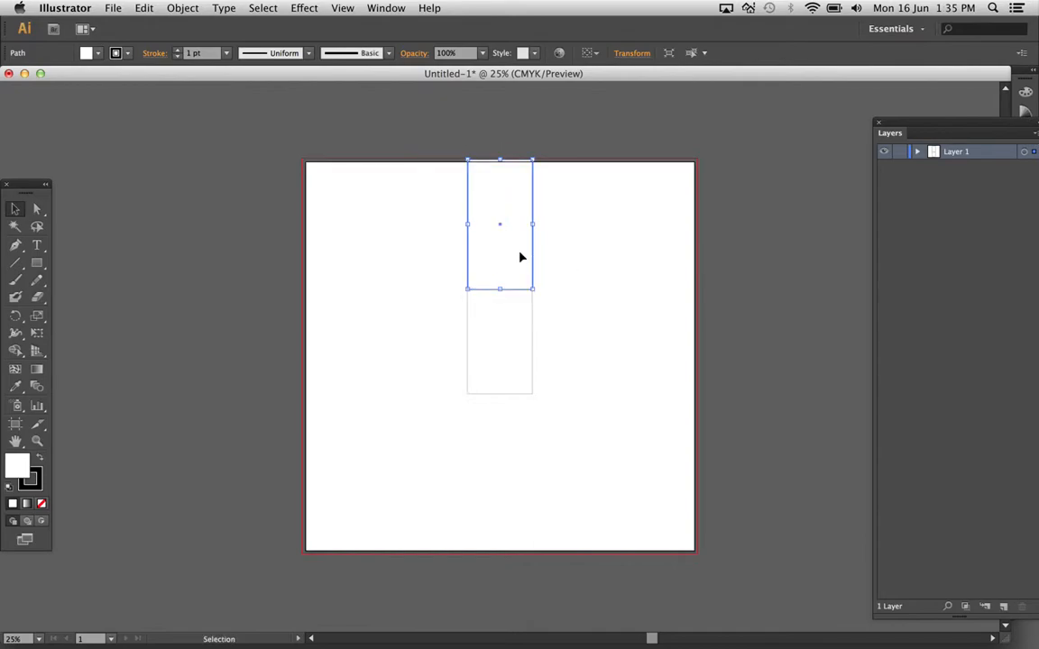
{"action": "left_click", "coordinate": [585, 360]}
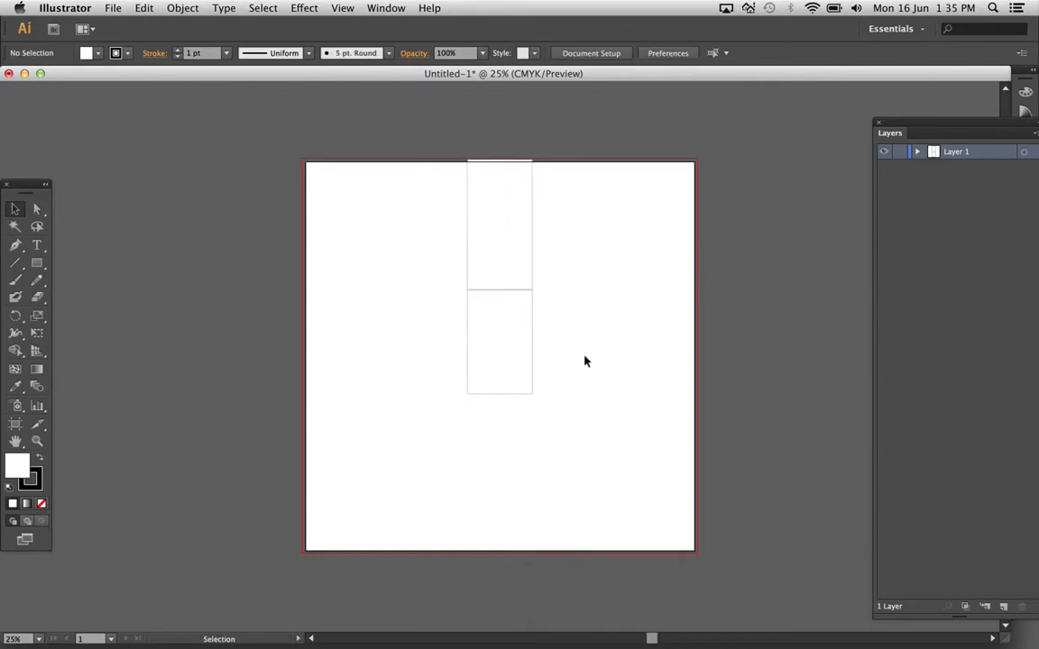
- Nudge the upper rectangle down to close the small gap between it and the rectangle below
{"action": "left_click", "coordinate": [37, 442]}
{"action": "left_click_drag", "start_coordinate": [419, 291], "coordinate": [516, 304]}
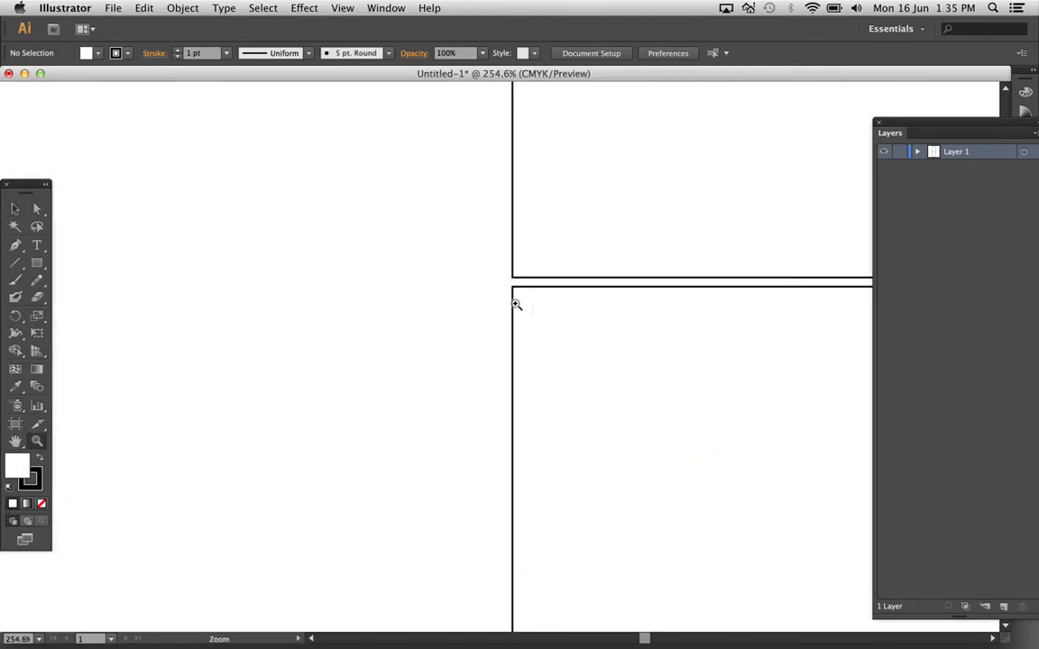
{"action": "left_click", "coordinate": [16, 207]}
{"action": "left_click", "coordinate": [559, 268]}
{"action": "key", "text": "Down"}
{"action": "key", "text": "Down"}
{"action": "key", "text": "Down"}
{"action": "key", "text": "Down"}
{"action": "key", "text": "Down"}
{"action": "key", "text": "super+minus"}
{"action": "key", "text": "super+minus"}
{"action": "key", "text": "super+minus"}
{"action": "key", "text": "super+minus"}
{"action": "key", "text": "super+minus"}
{"action": "key", "text": "super+minus"}
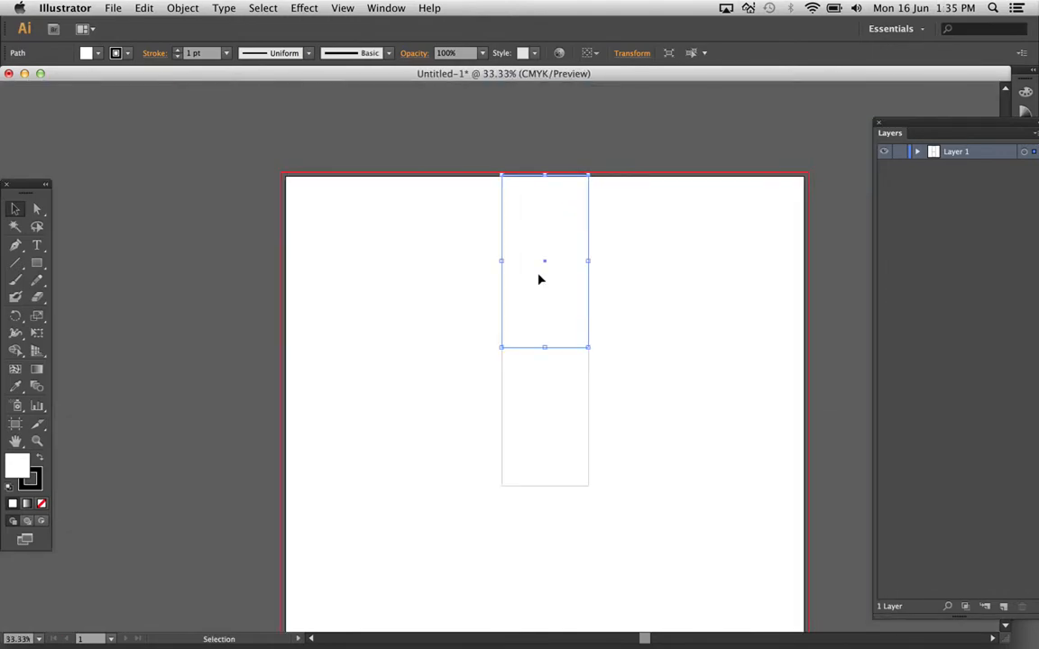
- Duplicate the 10 in rectangle and place the copy directly below the 8 in rectangle, aligned with its sides
{"action": "left_click", "coordinate": [659, 342]}
{"action": "key", "text": "super+z"}
{"action": "key", "text": "super+v"}
{"action": "left_click_drag", "start_coordinate": [526, 374], "coordinate": [570, 588]}
{"action": "left_click", "coordinate": [672, 569]}
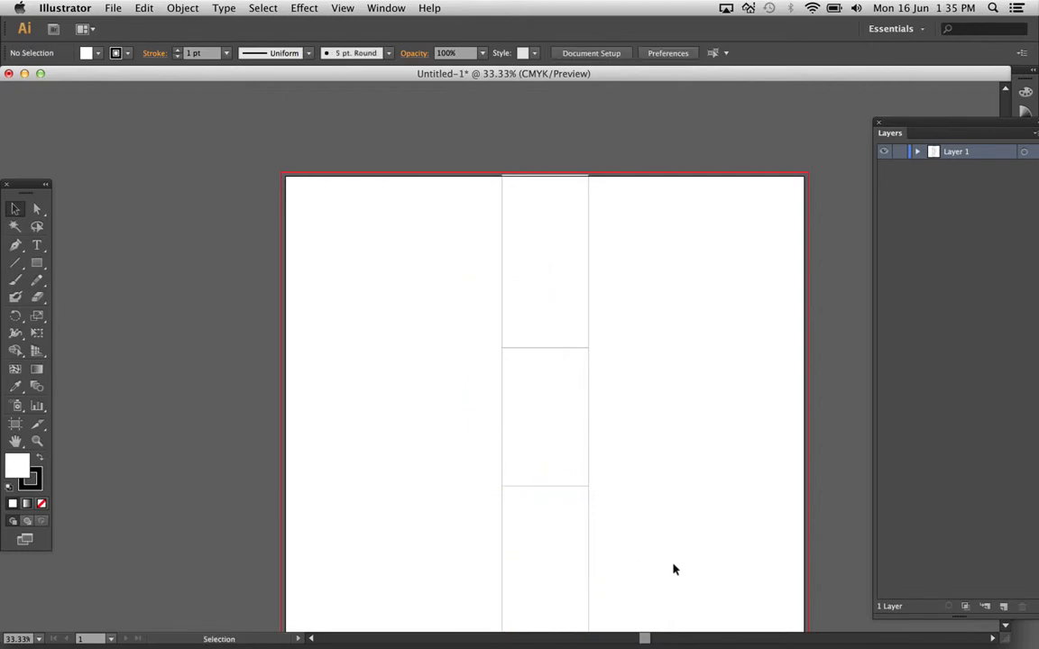
- Select all three stacked rectangles and move them down together to centre them vertically on the artboard
{"action": "left_click_drag", "start_coordinate": [377, 285], "coordinate": [584, 536]}
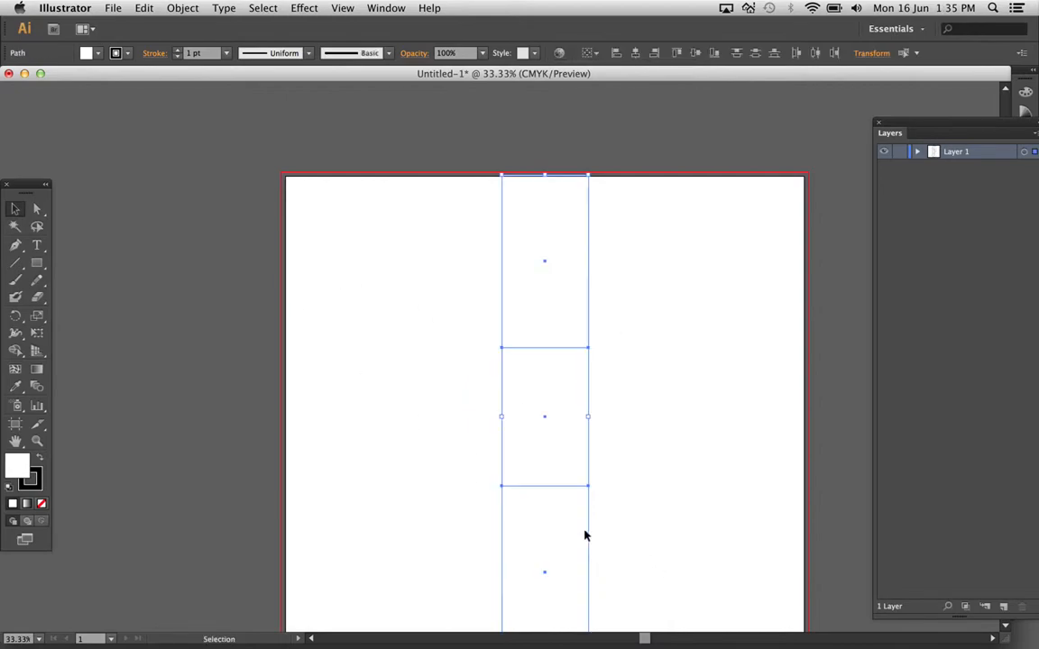
{"action": "key", "text": "shift+Down"}
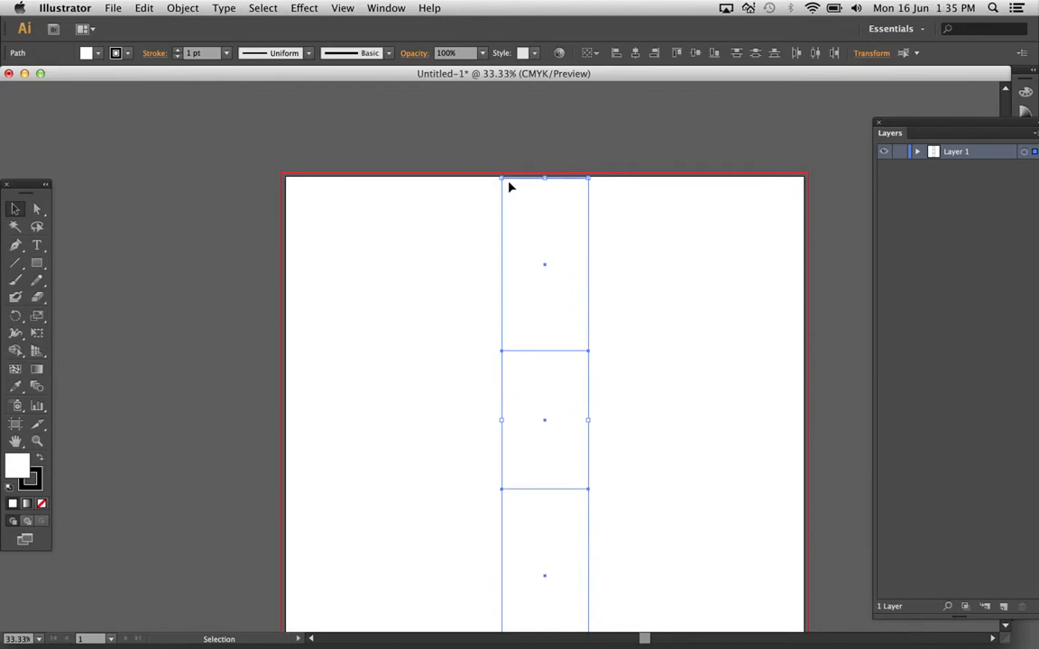
{"action": "key", "text": "super+minus"}
{"action": "key", "text": "v"}
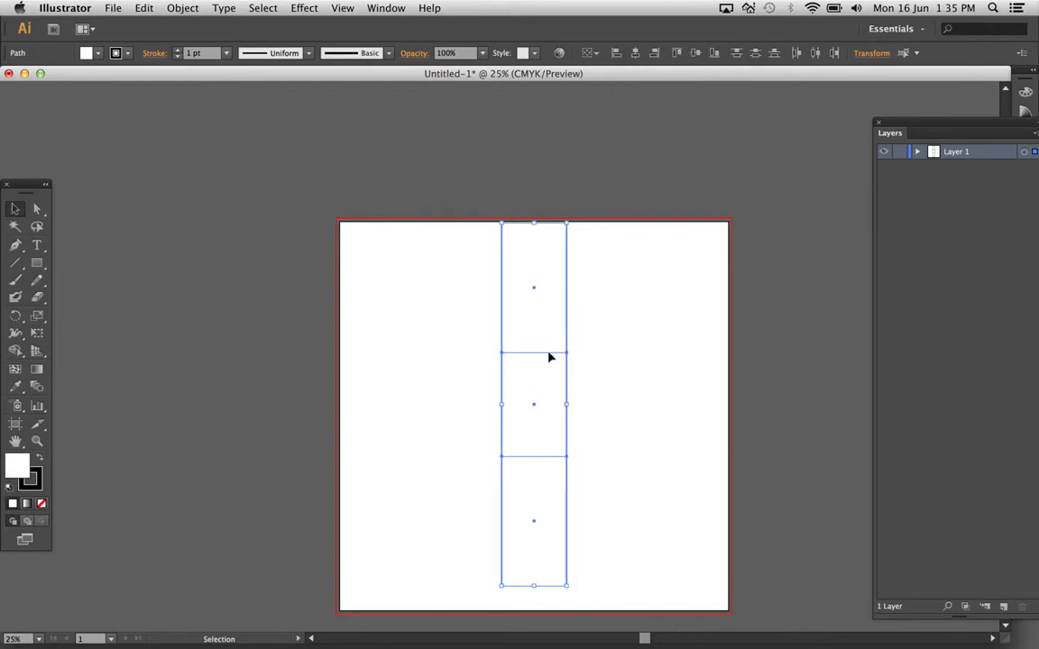
{"action": "left_click_drag", "start_coordinate": [549, 348], "coordinate": [549, 357]}
{"action": "left_click", "coordinate": [620, 350]}
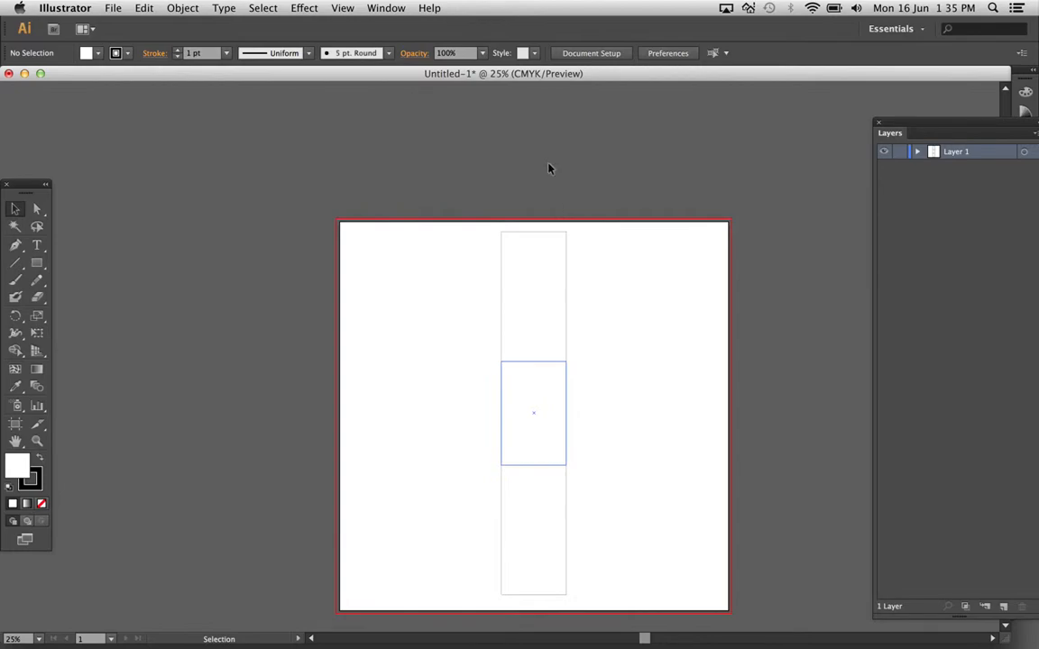
- Edit the artboard by extending its top edge upward to a total height of about 30.65 in
{"action": "left_click", "coordinate": [112, 8]}
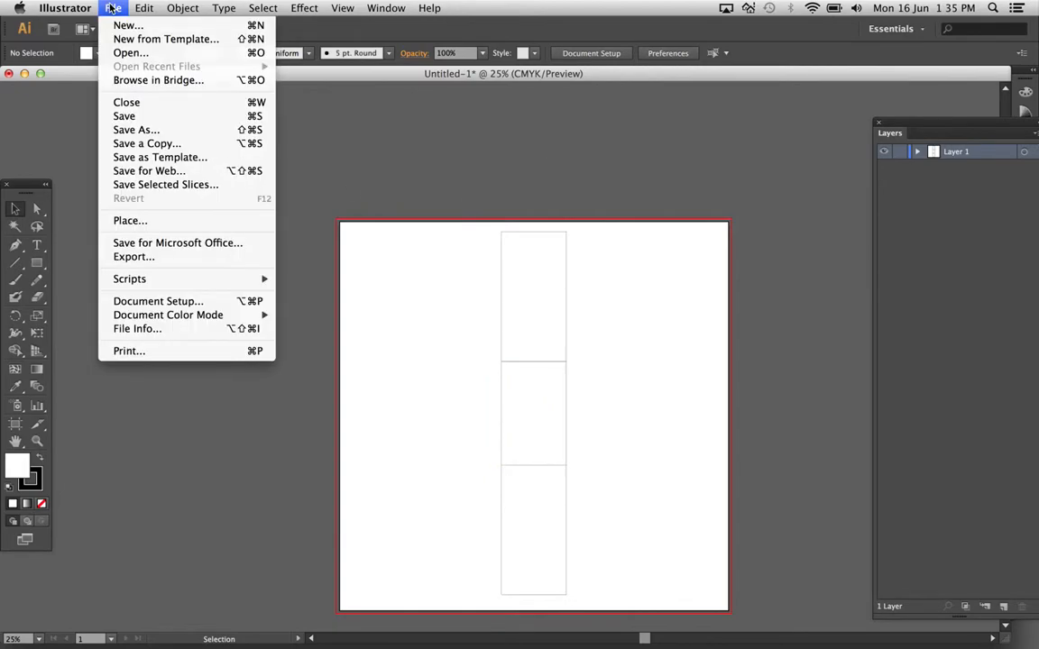
{"action": "left_click", "coordinate": [158, 302]}
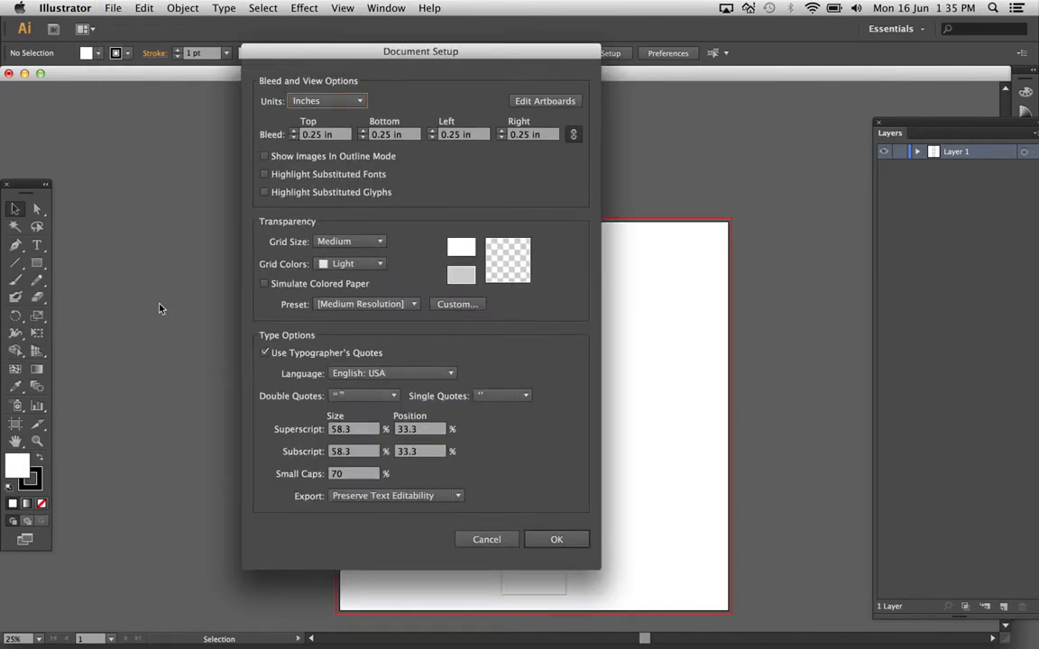
{"action": "left_click", "coordinate": [542, 100]}
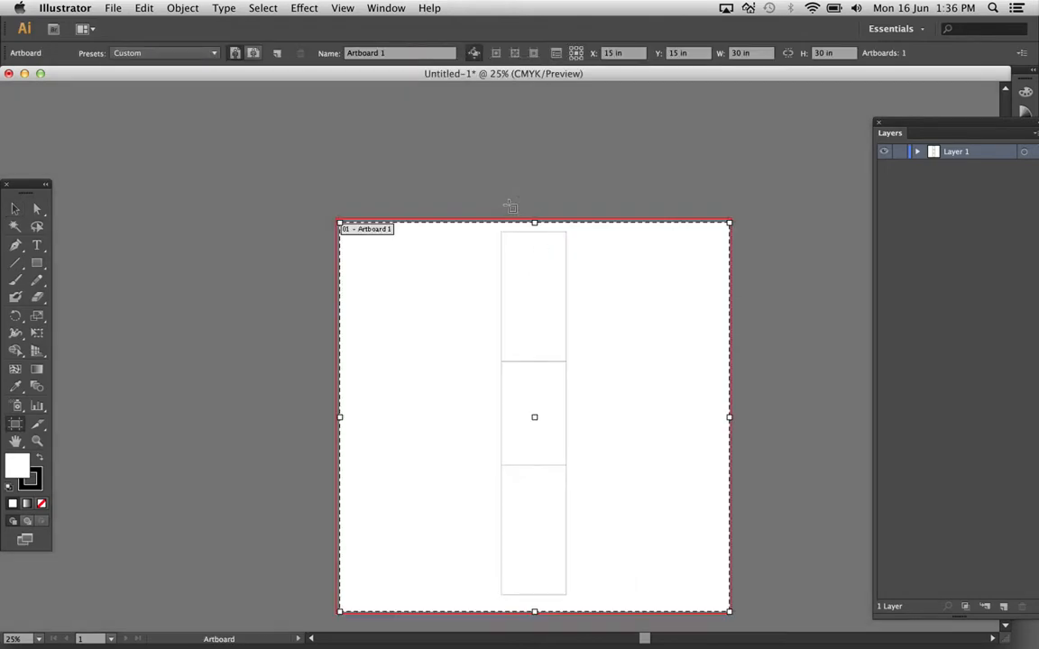
{"action": "mouse_move", "coordinate": [534, 222]}
{"action": "left_mouse_down"}
{"action": "mouse_move", "coordinate": [534, 185]}
{"action": "mouse_move", "coordinate": [533, 215]}
{"action": "left_mouse_up"}
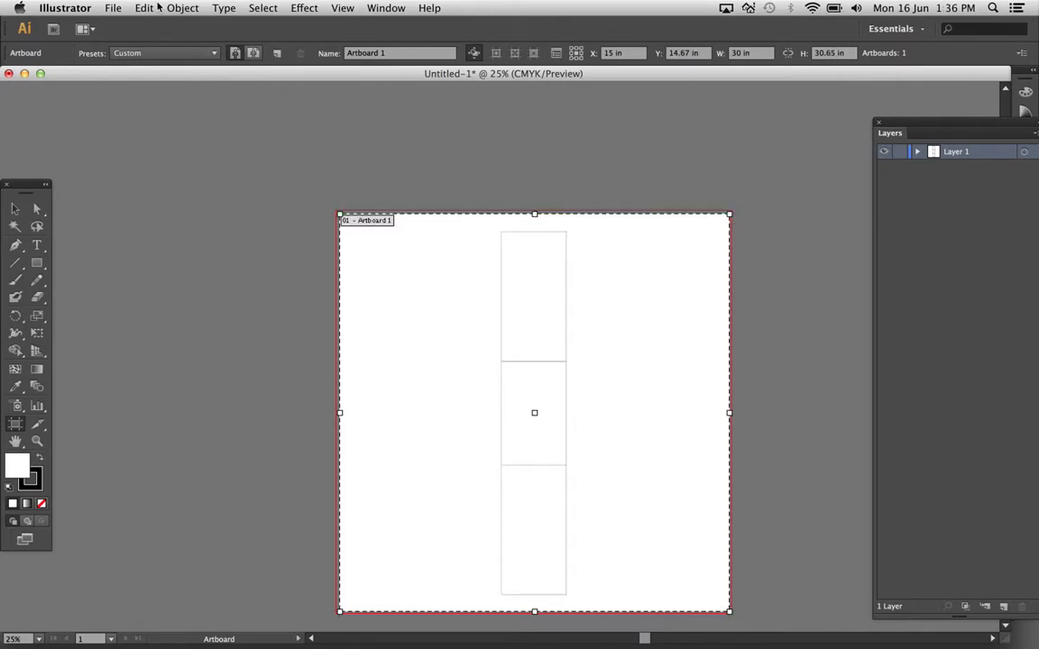
- Check the units and bleed settings in Document Setup, leave them as they are, and exit artboard editing
{"action": "left_click", "coordinate": [110, 8]}
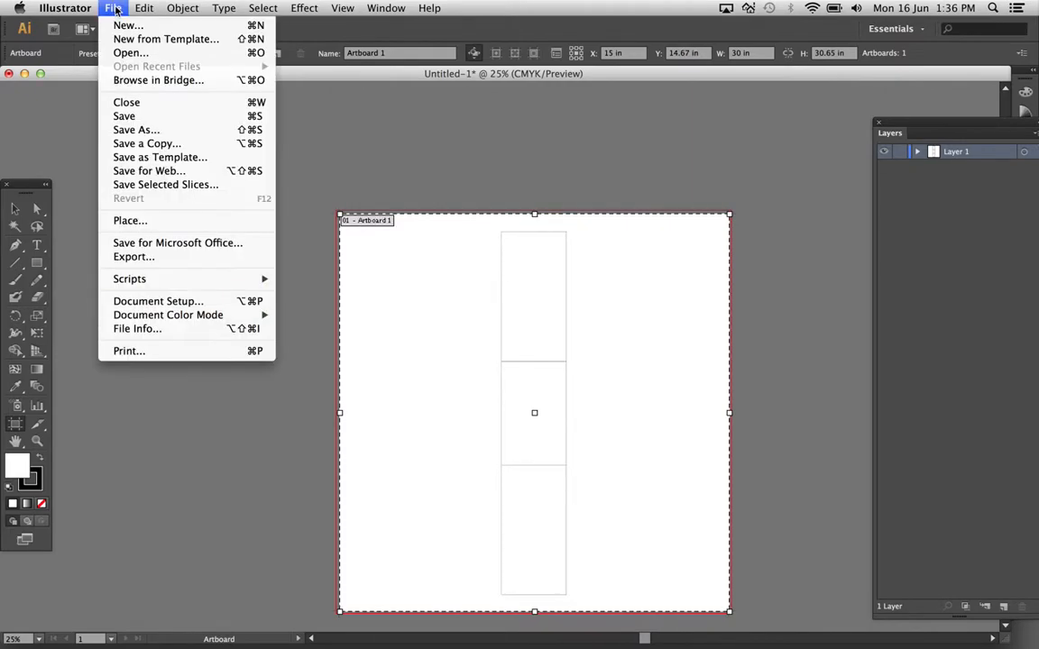
{"action": "left_click", "coordinate": [155, 300]}
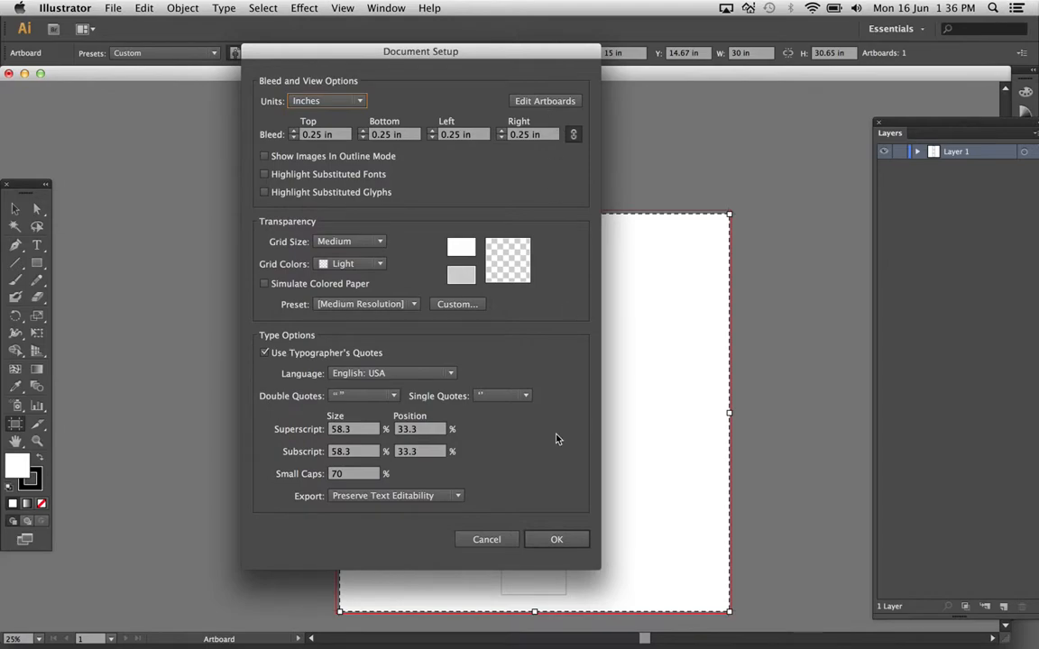
{"action": "left_click", "coordinate": [498, 534]}
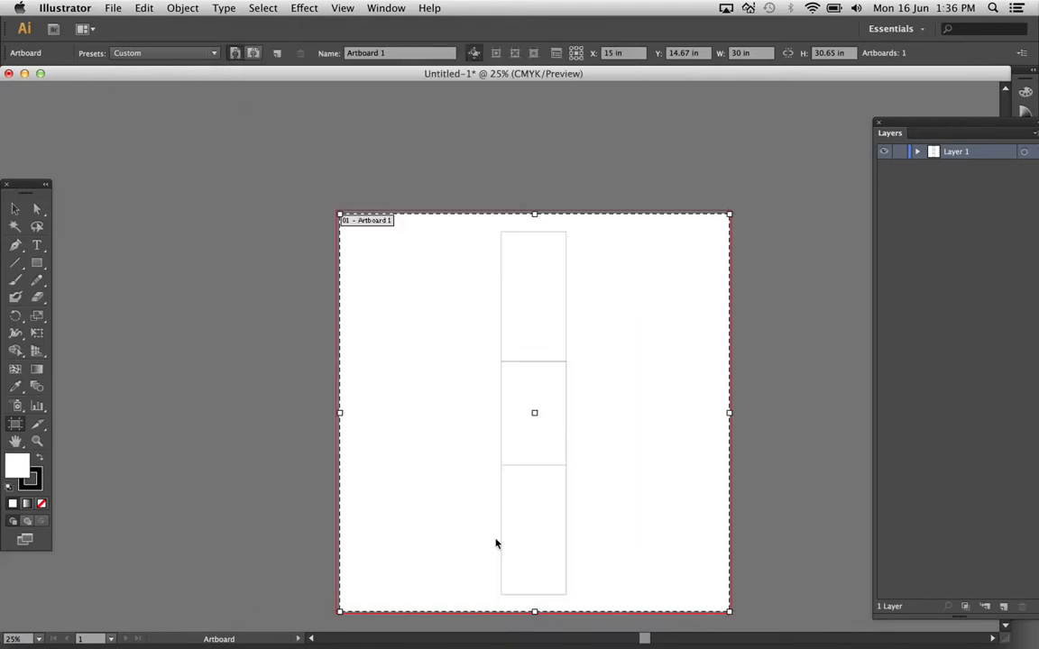
{"action": "left_click", "coordinate": [15, 209]}
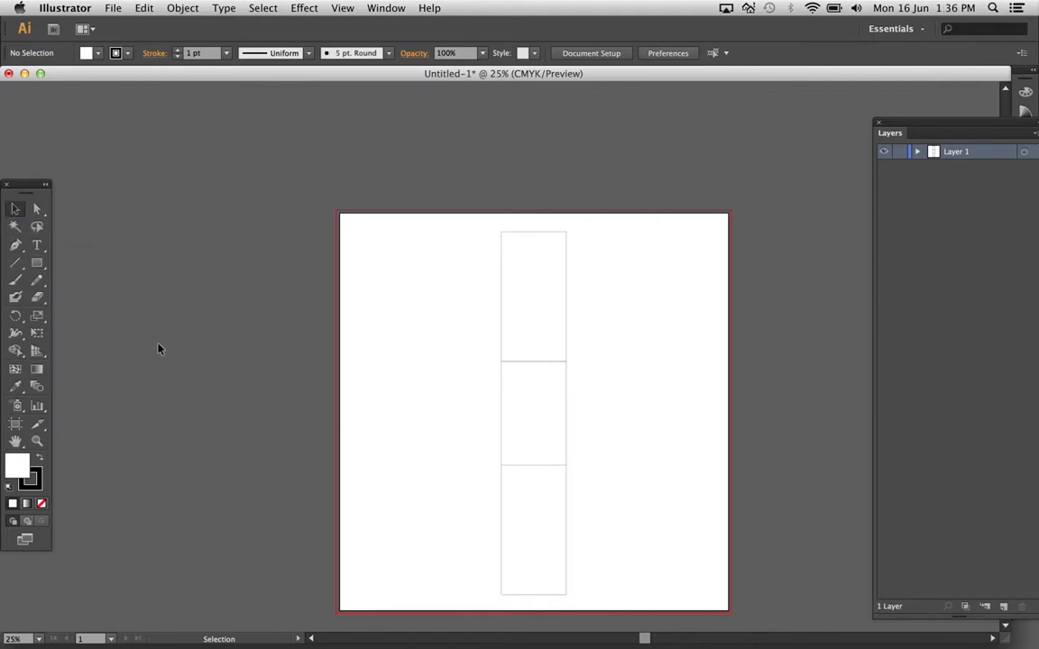
- Draw an 8 in high rectangle against the right side of the middle rectangle and set its width to 10 in
{"action": "left_click", "coordinate": [37, 262]}
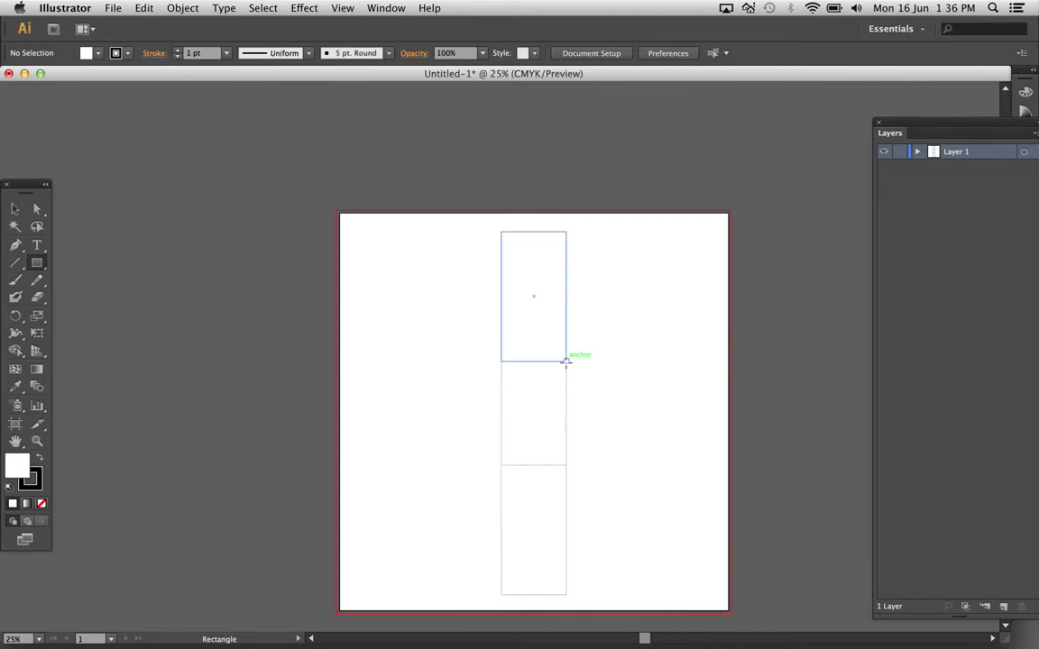
{"action": "left_click_drag", "start_coordinate": [567, 360], "coordinate": [696, 469]}
{"action": "left_click", "coordinate": [642, 54]}
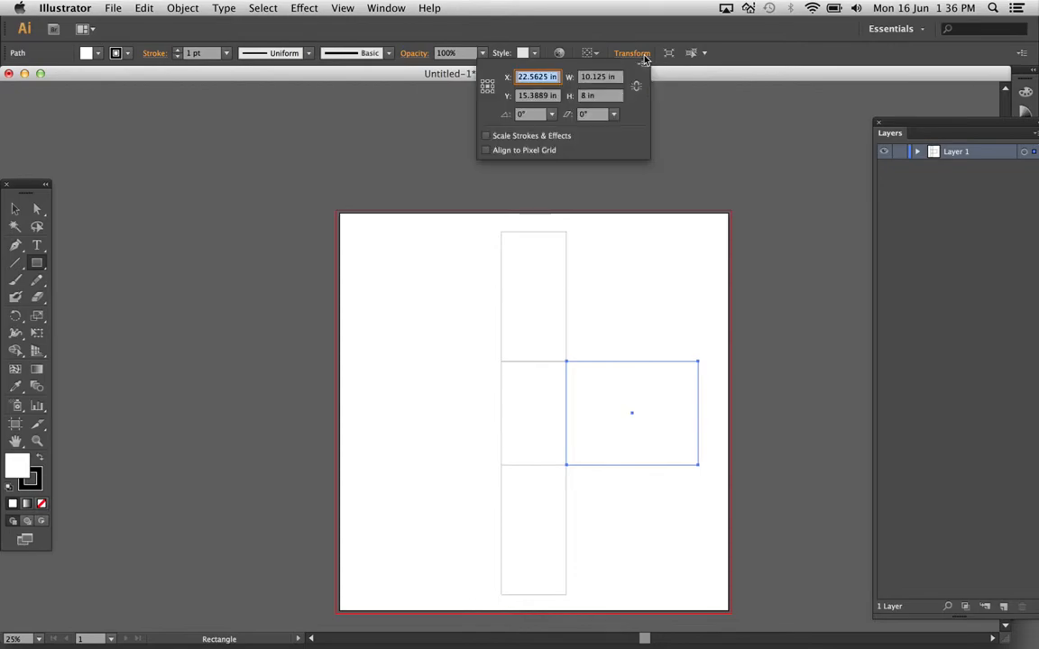
{"action": "left_click", "coordinate": [618, 78]}
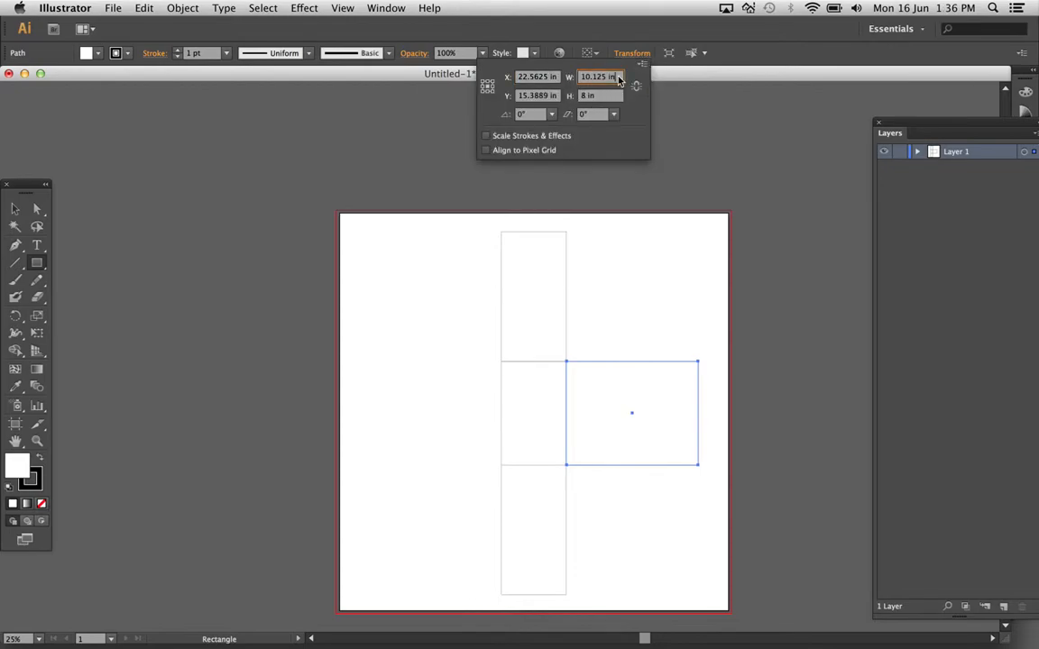
{"action": "type", "text": "10"}
{"action": "key", "text": "Return"}
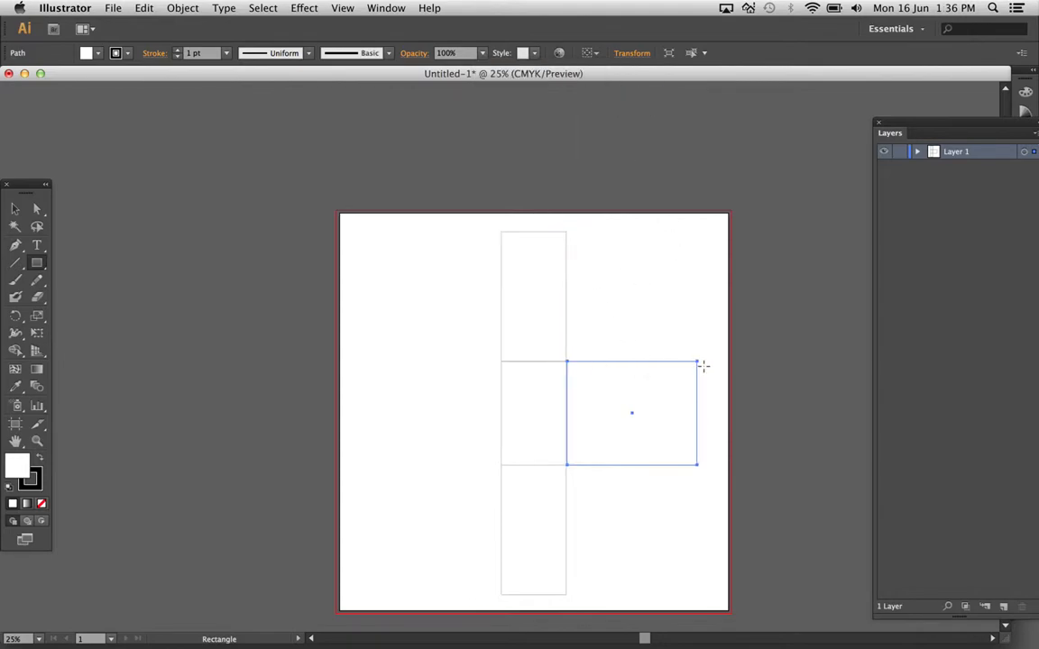
- Duplicate the 10 × 8 in rectangle and place the copy flush against the left side of the middle rectangle
{"action": "key", "text": "v"}
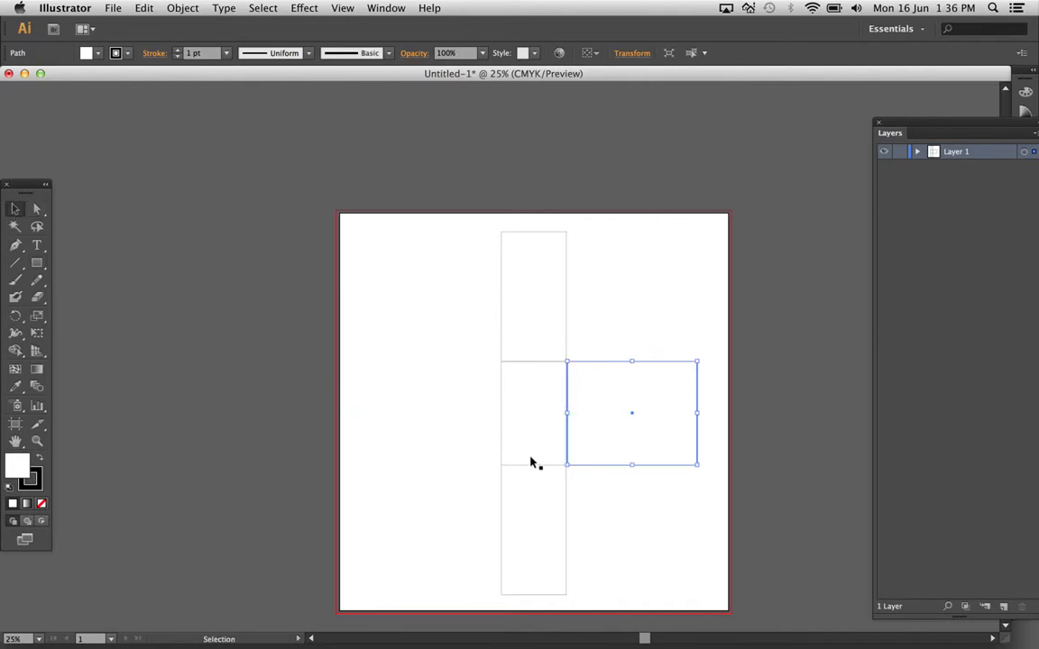
{"action": "key", "text": "ctrl+c"}
{"action": "key", "text": "ctrl+v"}
{"action": "left_click_drag", "start_coordinate": [488, 370], "coordinate": [428, 427]}
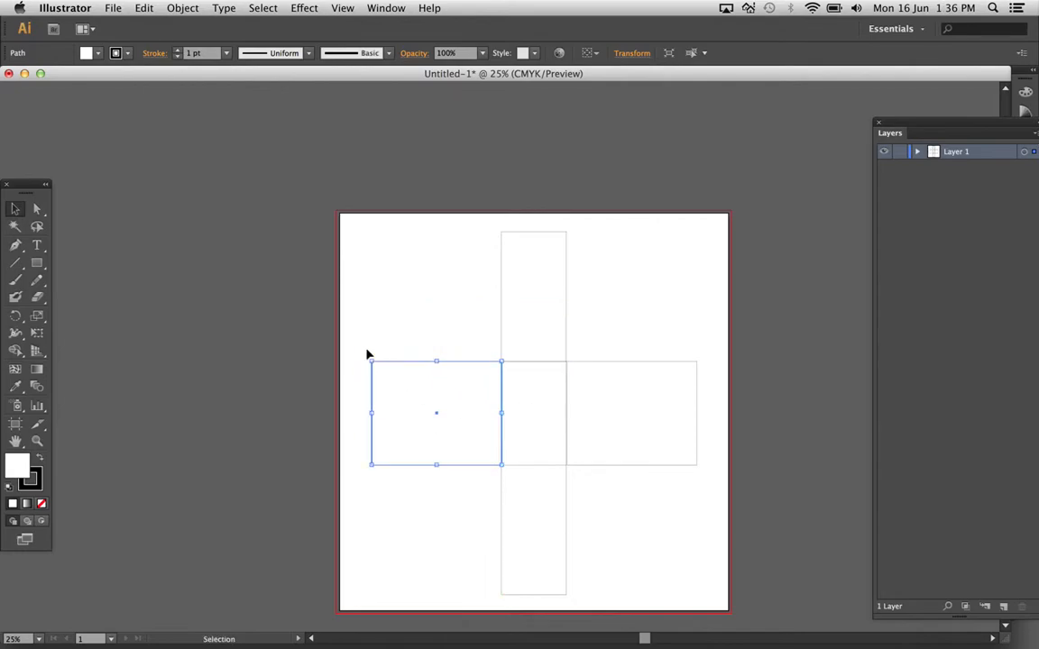
{"action": "left_click", "coordinate": [364, 293]}
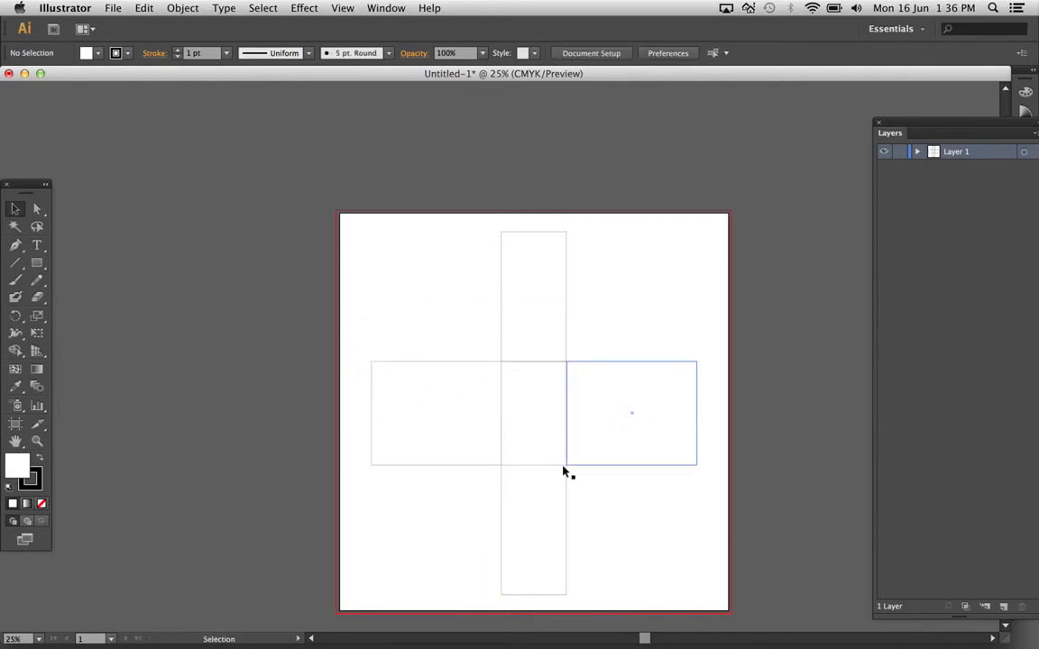
- Nudge the right rectangle left to close the small gap between it and the middle rectangle
{"action": "left_click", "coordinate": [37, 441]}
{"action": "left_click_drag", "start_coordinate": [485, 345], "coordinate": [605, 490]}
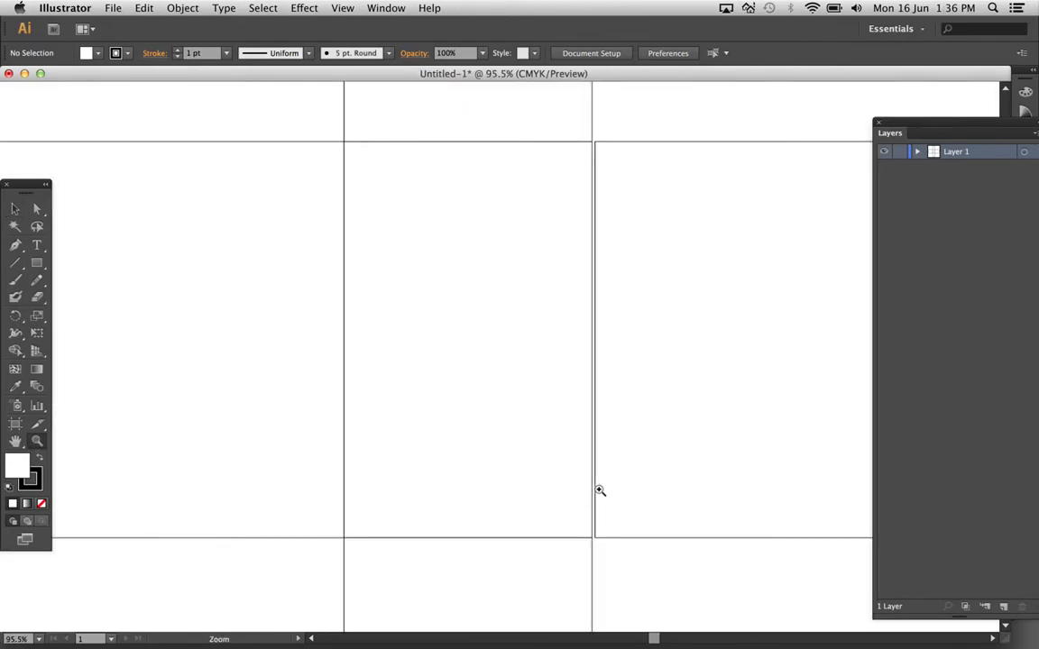
{"action": "left_click", "coordinate": [649, 251]}
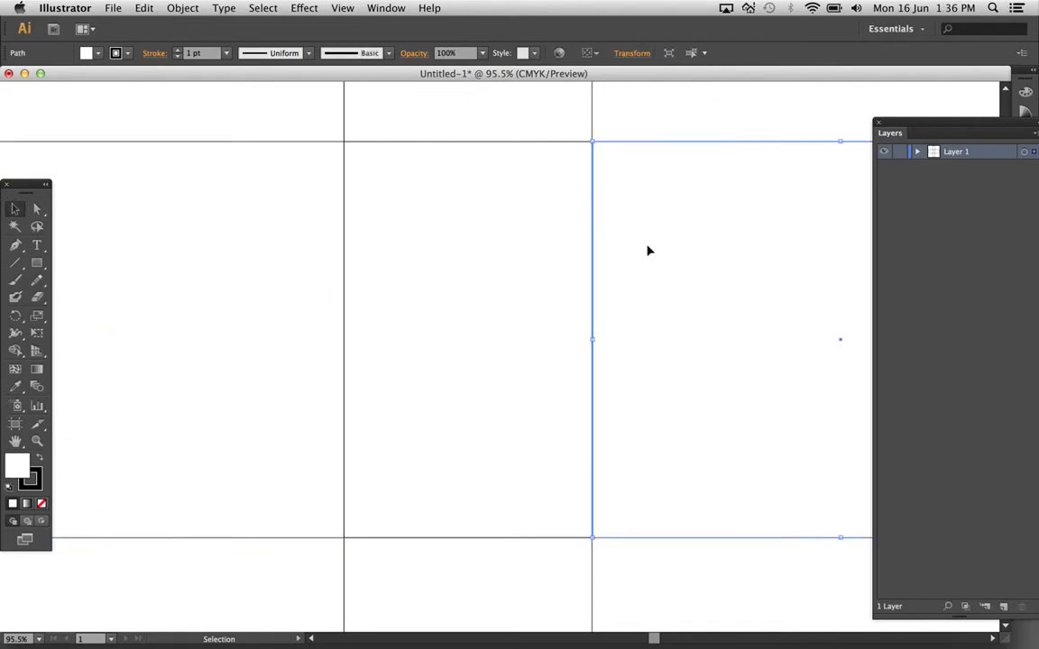
{"action": "left_click", "coordinate": [650, 121]}
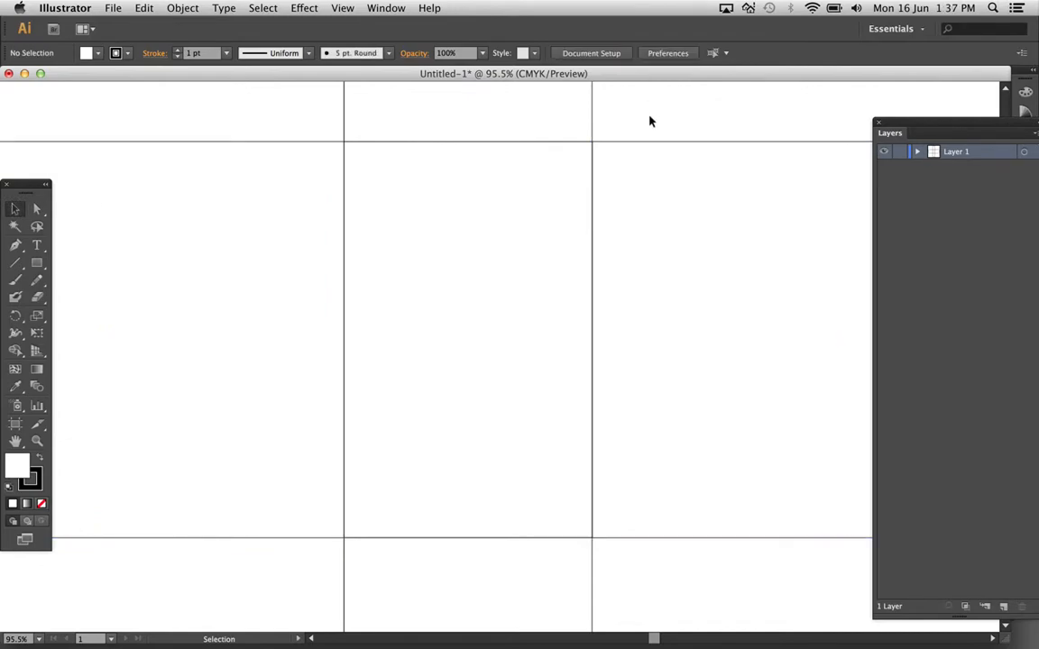
{"action": "key", "text": "super+0"}
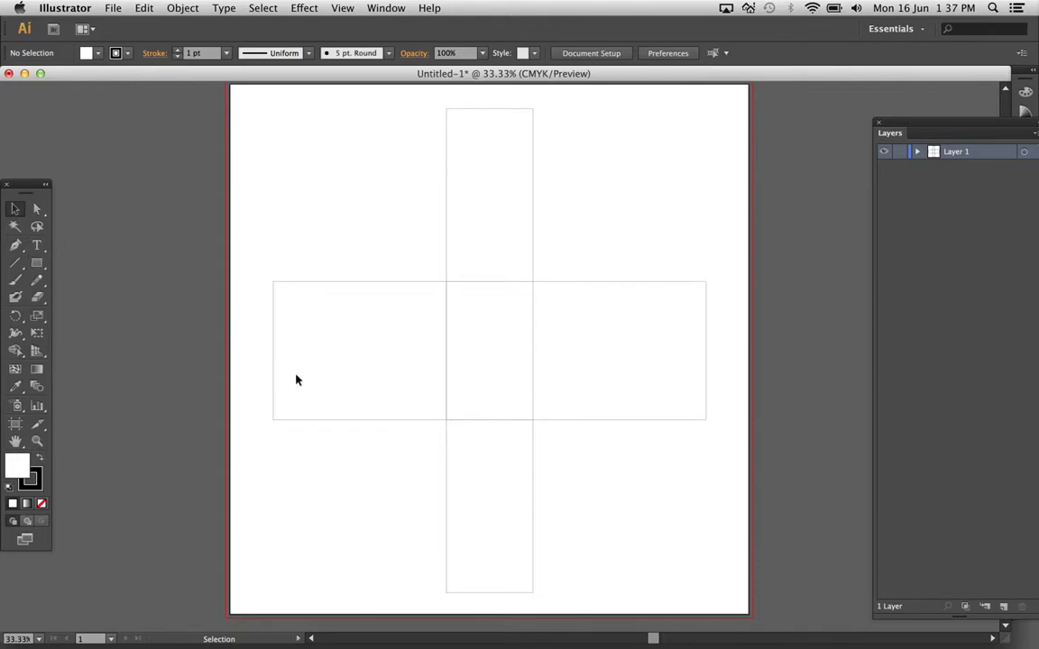
- Add a text box reading "Restaurant" in the empty upper-left area of the artboard and set its size to 60 pt
{"action": "left_click", "coordinate": [37, 244]}
{"action": "left_click_drag", "start_coordinate": [273, 168], "coordinate": [398, 215]}
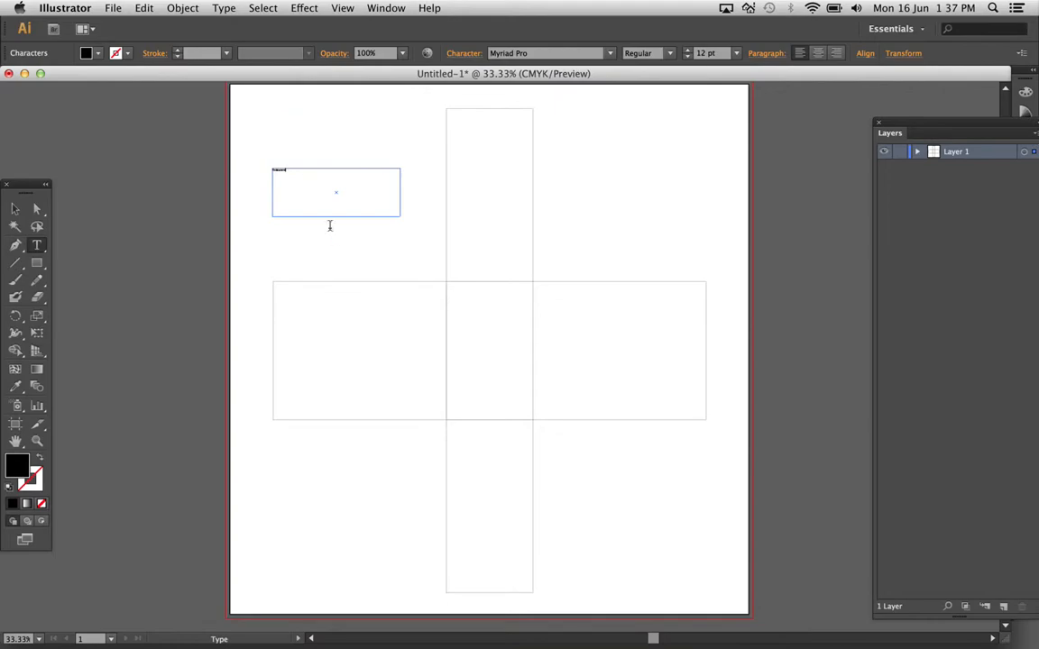
{"action": "left_click", "coordinate": [736, 53]}
{"action": "left_click", "coordinate": [753, 295]}
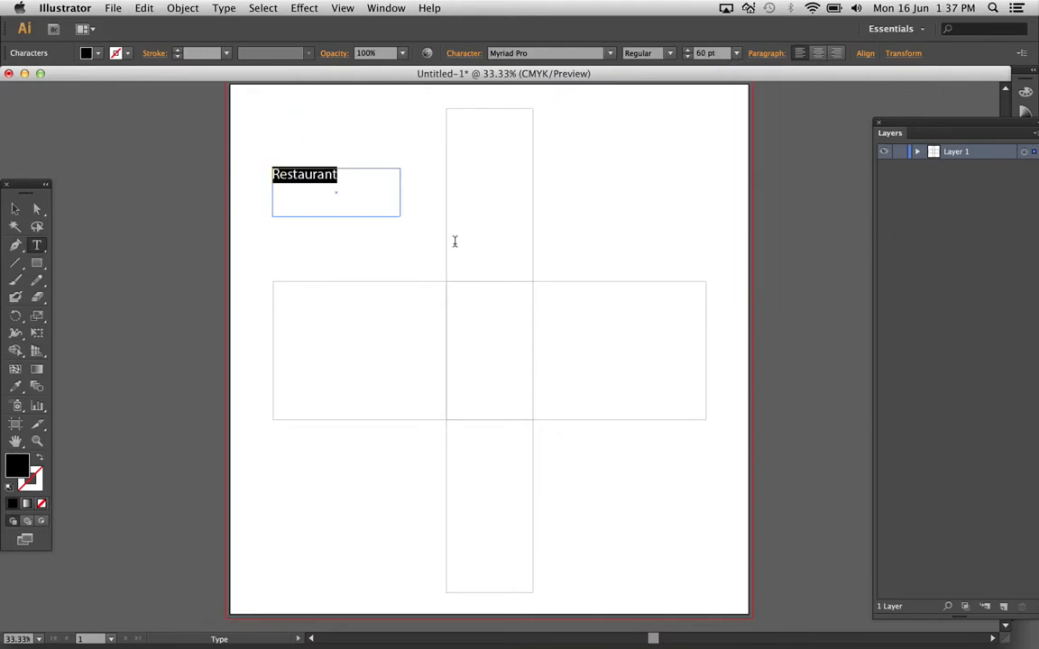
- Convert the "Restaurant" text to outlines and place it, rotated 90° counterclockwise, near the outer edge of the left panel
{"action": "left_click", "coordinate": [14, 226]}
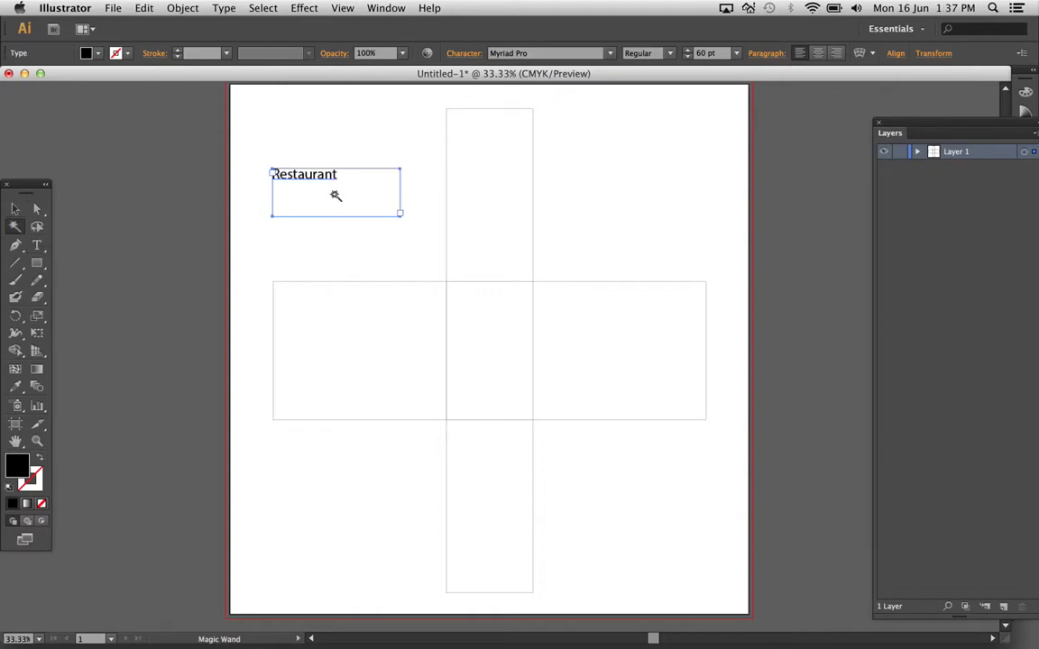
{"action": "left_click", "coordinate": [15, 208]}
{"action": "right_click", "coordinate": [324, 184]}
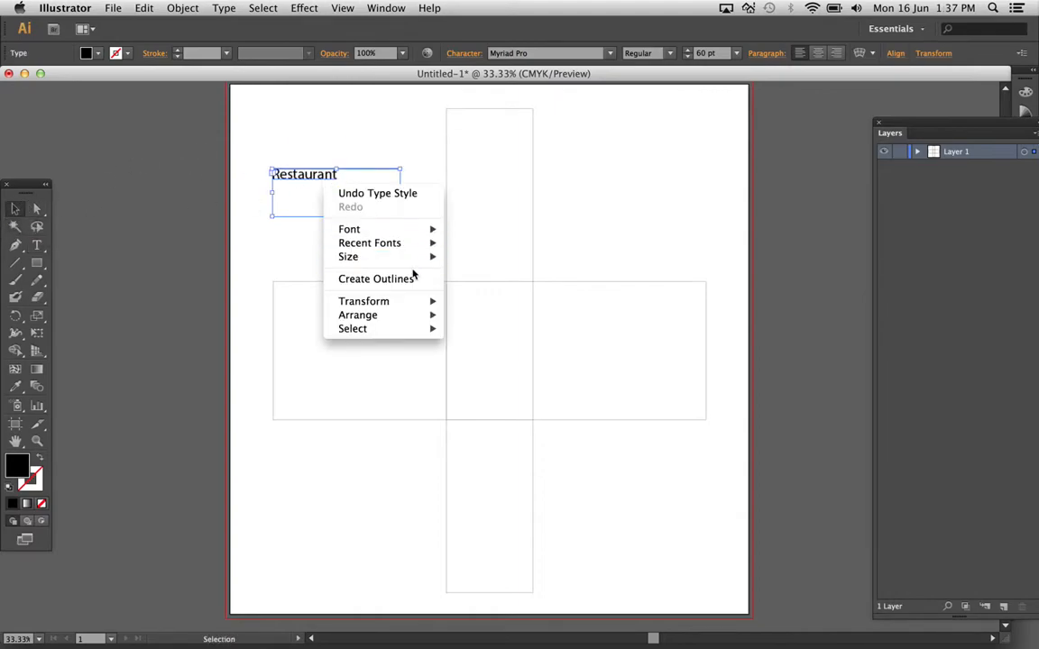
{"action": "left_click", "coordinate": [412, 279]}
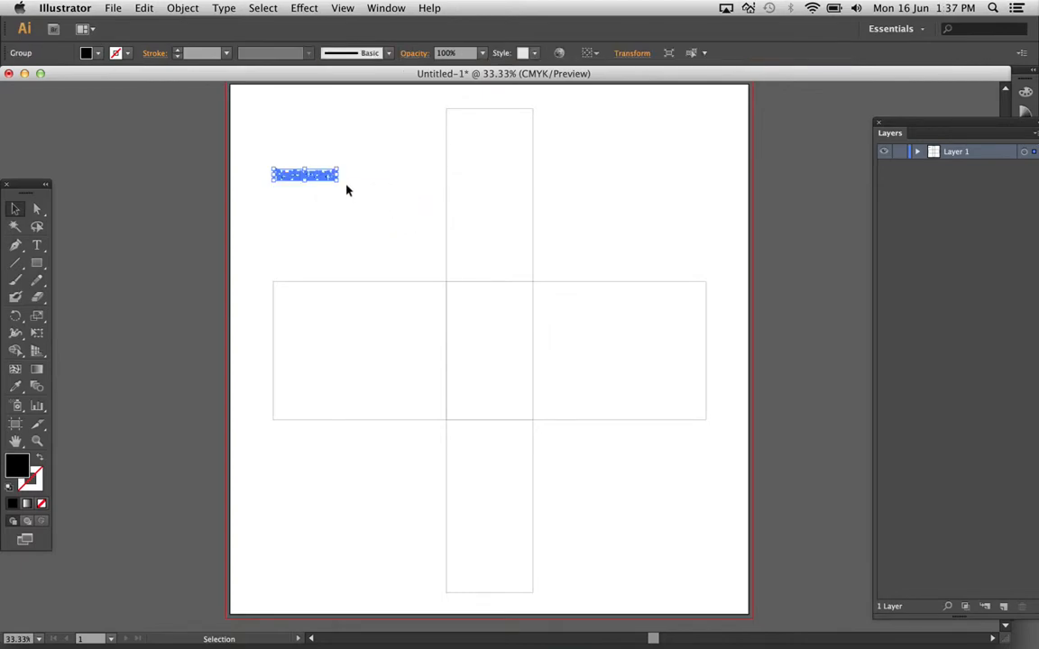
{"action": "left_click_drag", "start_coordinate": [343, 183], "coordinate": [312, 97]}
{"action": "left_click_drag", "start_coordinate": [307, 159], "coordinate": [334, 354]}
- Duplicate the "Restaurant" lettering into the right panel near its outer edge and rotate the copy 180°
{"action": "key", "text": "super+c"}
{"action": "key", "text": "super+v"}
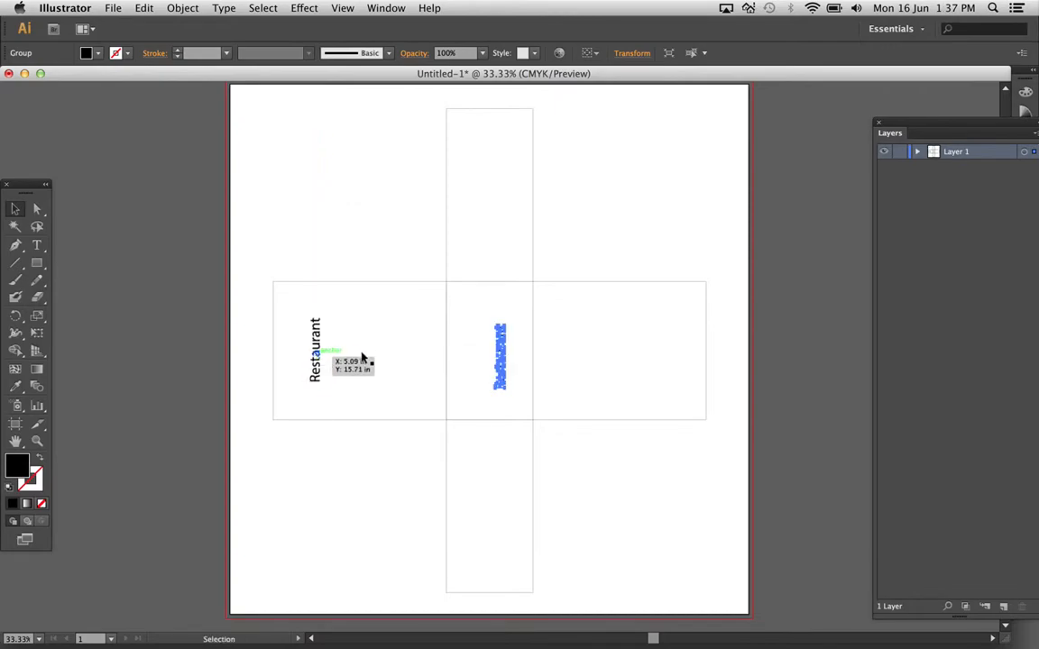
{"action": "left_click_drag", "start_coordinate": [497, 357], "coordinate": [657, 360]}
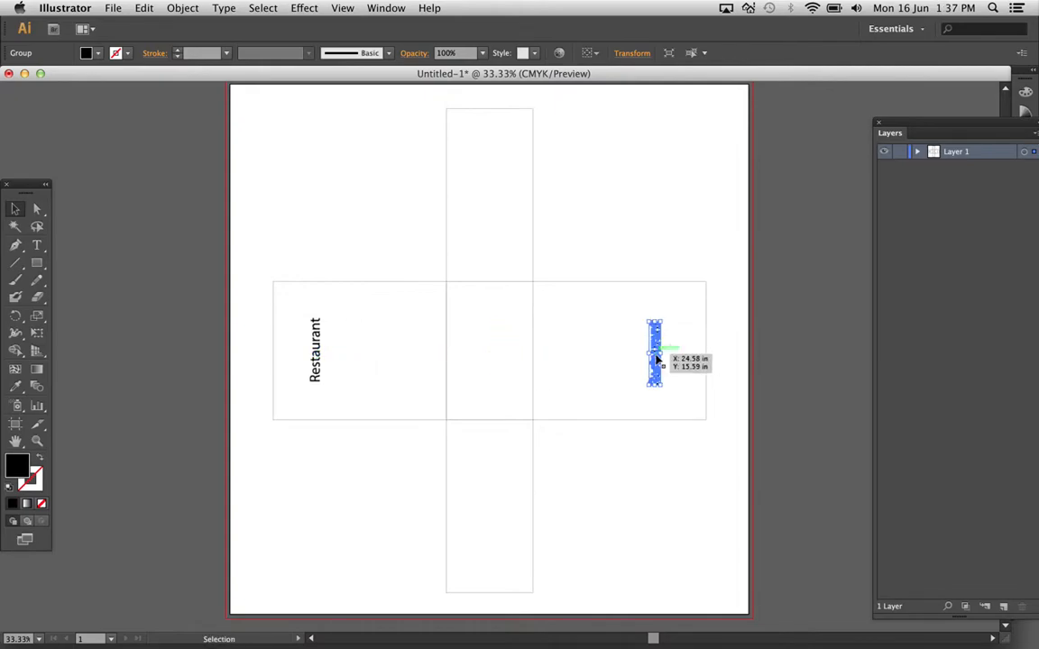
{"action": "left_click_drag", "start_coordinate": [663, 318], "coordinate": [620, 461]}
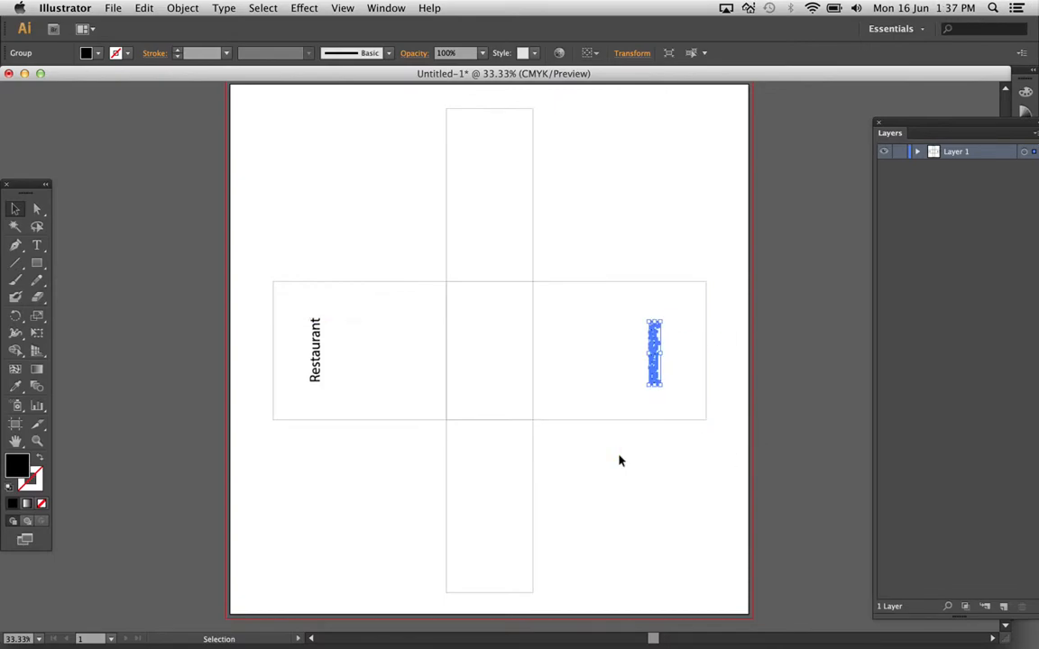
{"action": "left_click", "coordinate": [627, 474]}
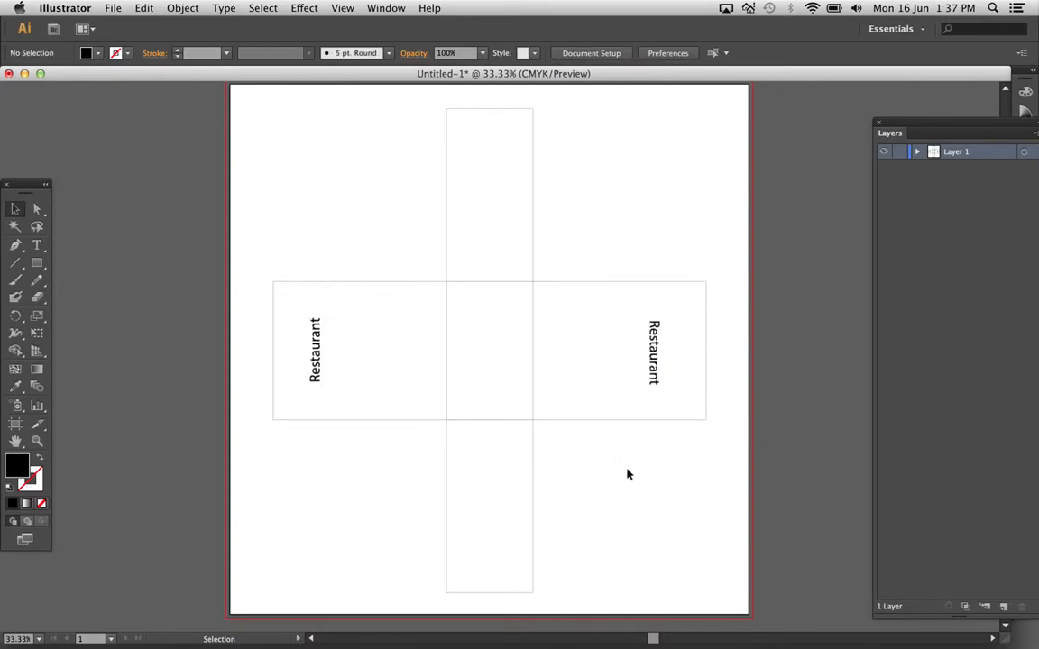
- Place another copy of the "Restaurant" lettering in the upper panel, turned horizontal and centred across the panel's width
{"action": "left_click", "coordinate": [655, 378]}
{"action": "key", "text": "a"}
{"action": "left_click_drag", "start_coordinate": [655, 379], "coordinate": [531, 198]}
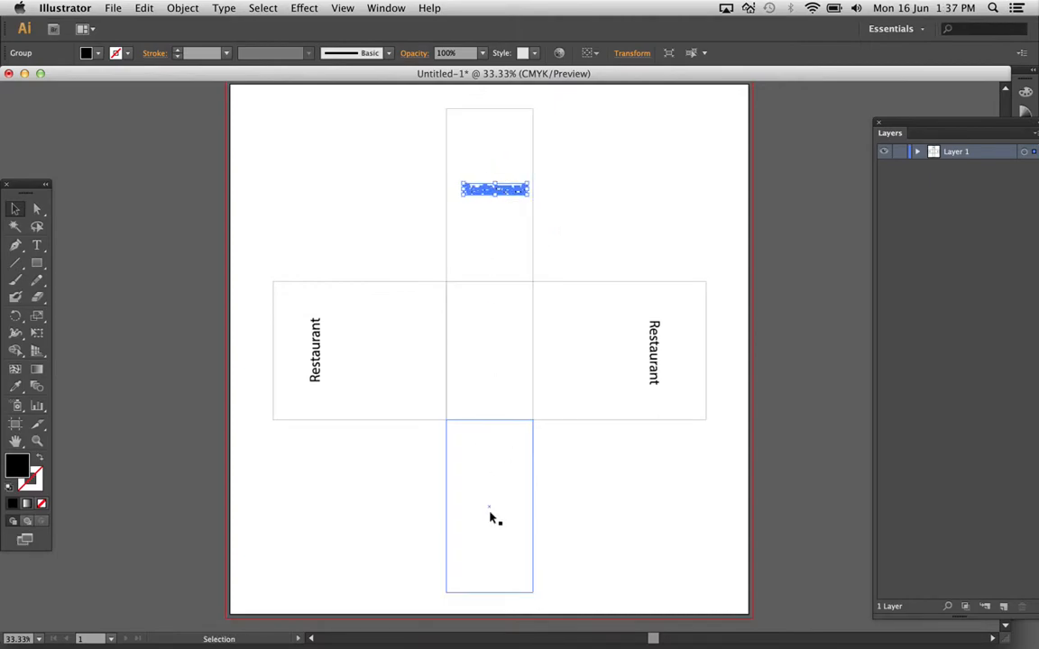
{"action": "left_click_drag", "start_coordinate": [509, 195], "coordinate": [500, 189]}
{"action": "left_click", "coordinate": [598, 209]}
{"action": "left_click", "coordinate": [620, 238]}
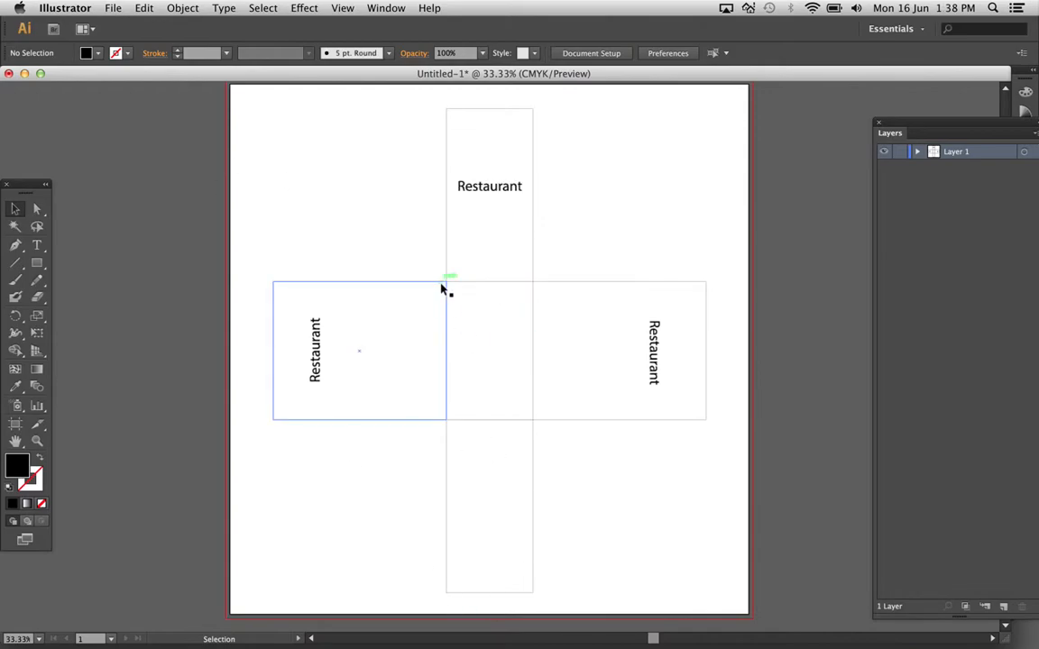
- Select all five panel rectangles without the lettering and make them into a Live Paint group
{"action": "left_click_drag", "start_coordinate": [355, 208], "coordinate": [580, 461]}
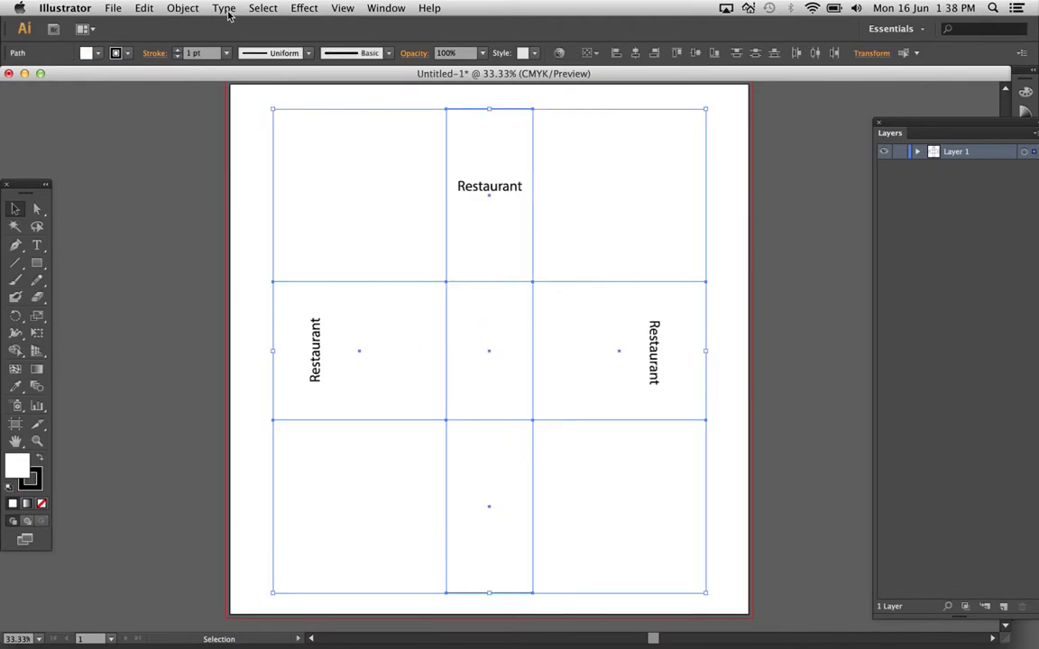
{"action": "left_click", "coordinate": [184, 8]}
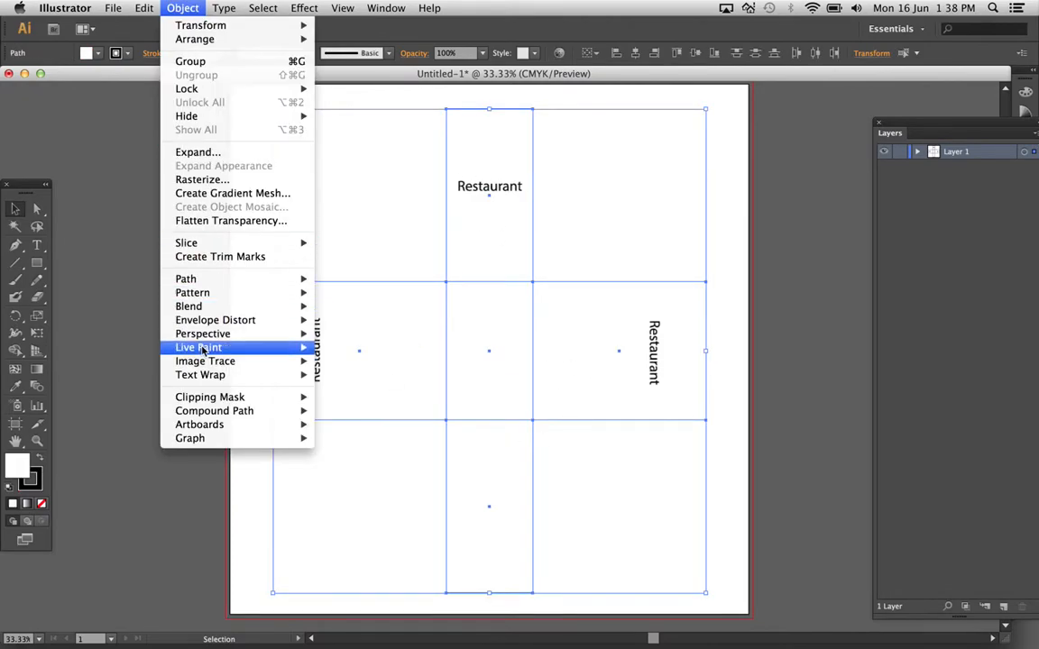
{"action": "mouse_move", "coordinate": [213, 354]}
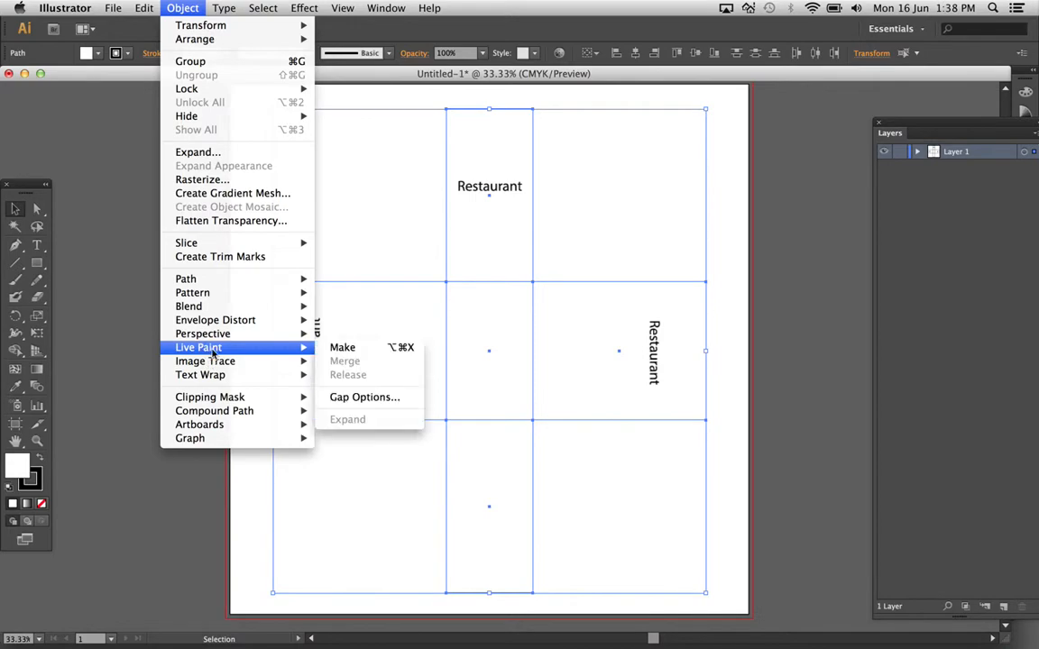
{"action": "left_click", "coordinate": [343, 348]}
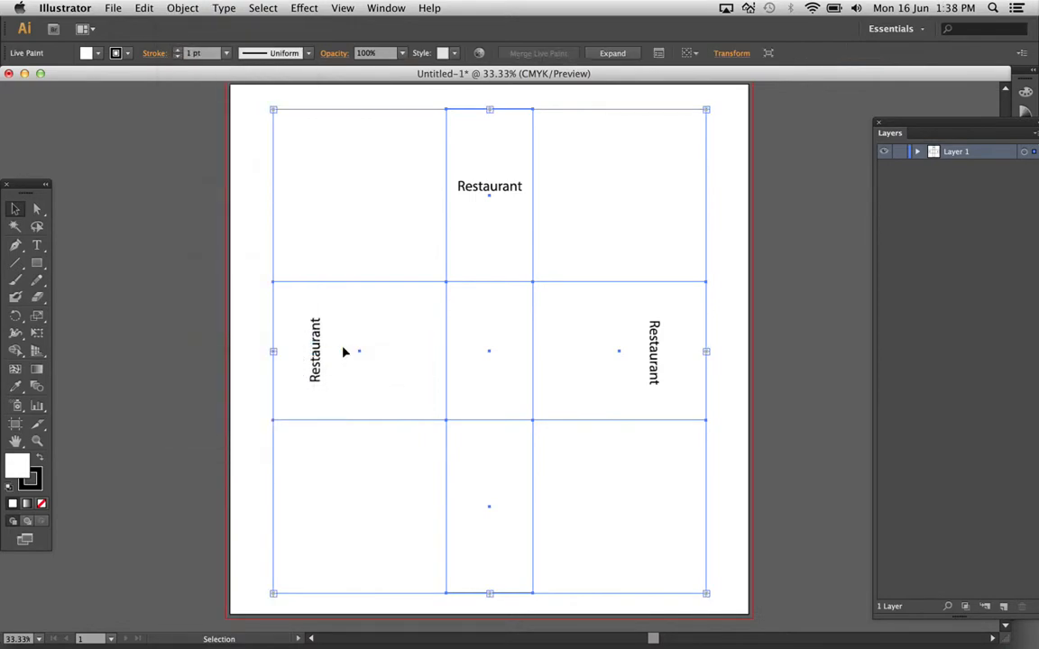
- Set the fill colour to EF3030 and fill the left panel with it using the Live Paint Bucket
{"action": "left_click", "coordinate": [18, 351]}
{"action": "mouse_move", "coordinate": [29, 352]}
{"action": "left_mouse_down"}
{"action": "mouse_move", "coordinate": [57, 383]}
{"action": "mouse_move", "coordinate": [79, 368]}
{"action": "mouse_move", "coordinate": [85, 375]}
{"action": "left_mouse_up"}
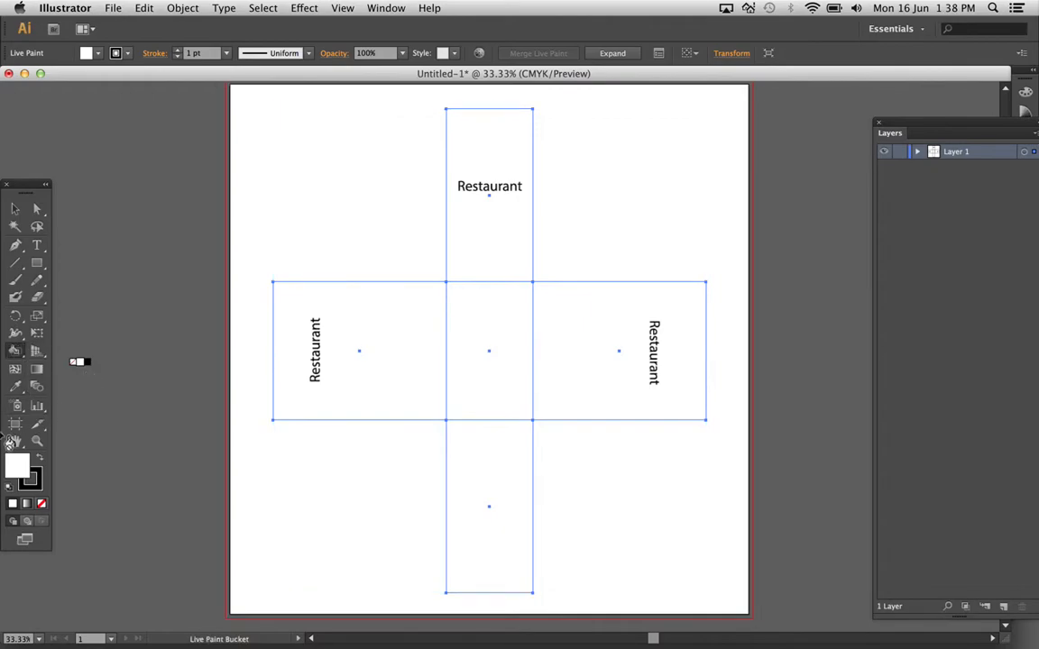
{"action": "double_click", "coordinate": [19, 468]}
{"action": "type", "text": "EF3340"}
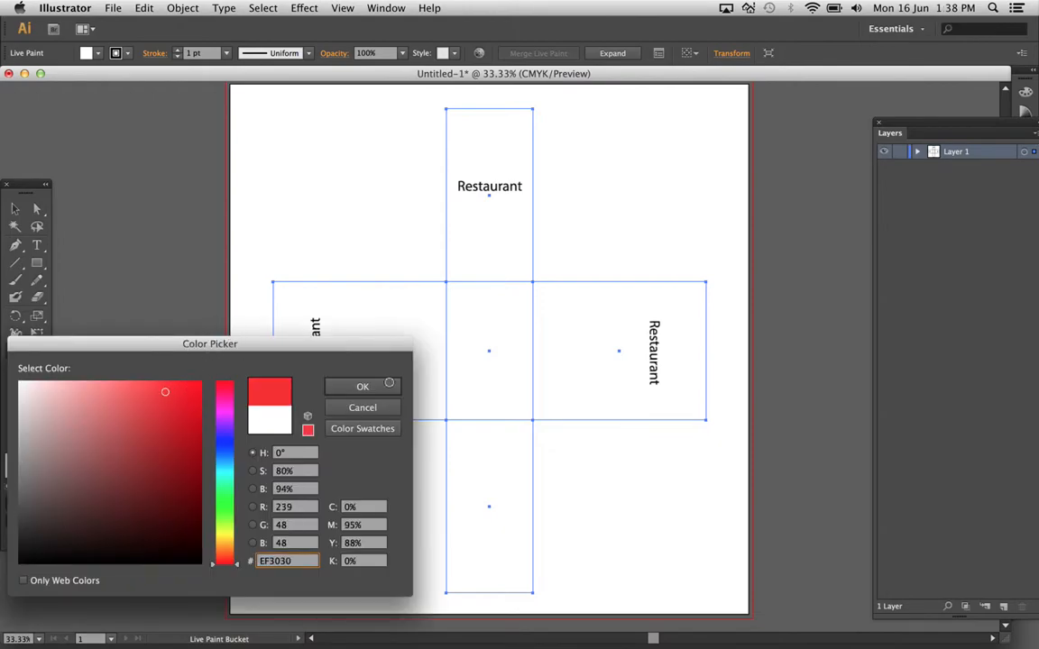
{"action": "left_click", "coordinate": [388, 388]}
{"action": "left_click", "coordinate": [414, 351]}
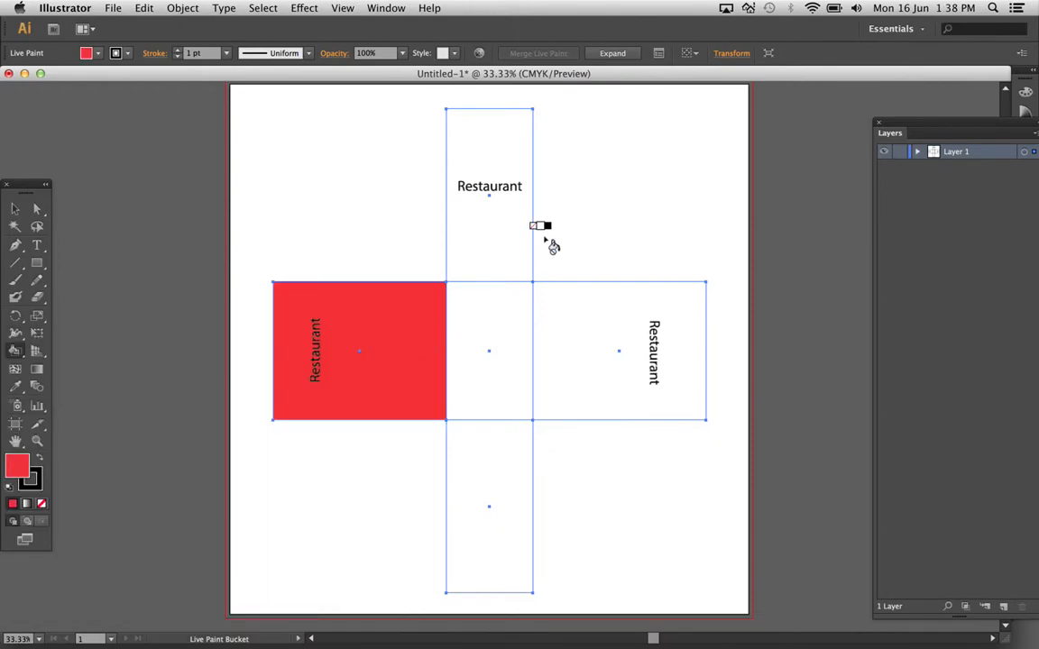
- Open the Basic Graphics_Dots pattern swatch library
{"action": "left_click", "coordinate": [99, 53]}
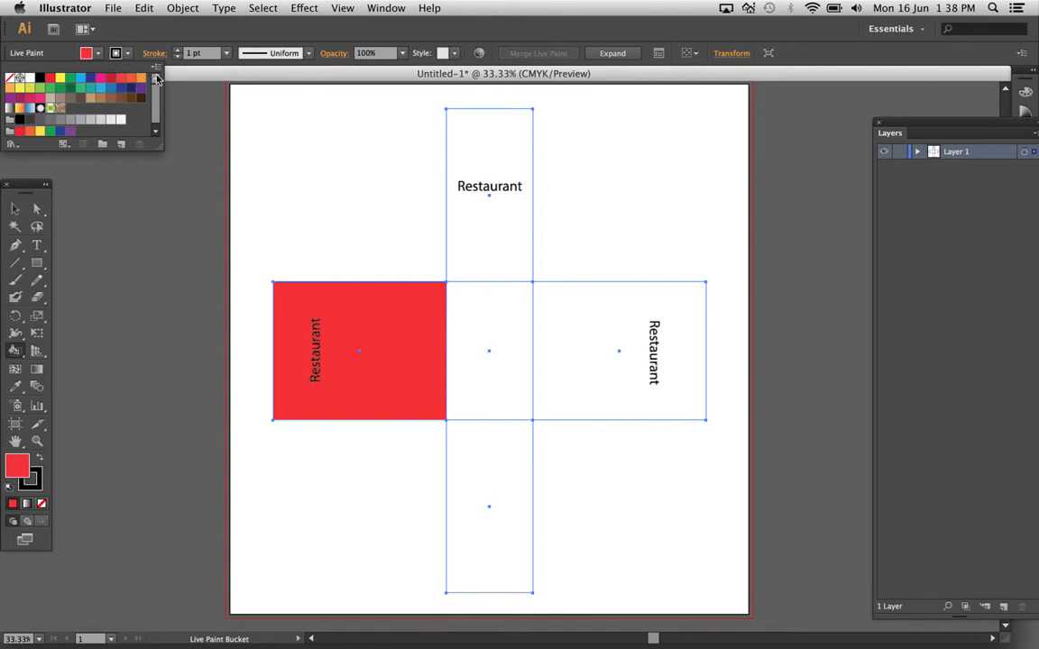
{"action": "left_click", "coordinate": [156, 70]}
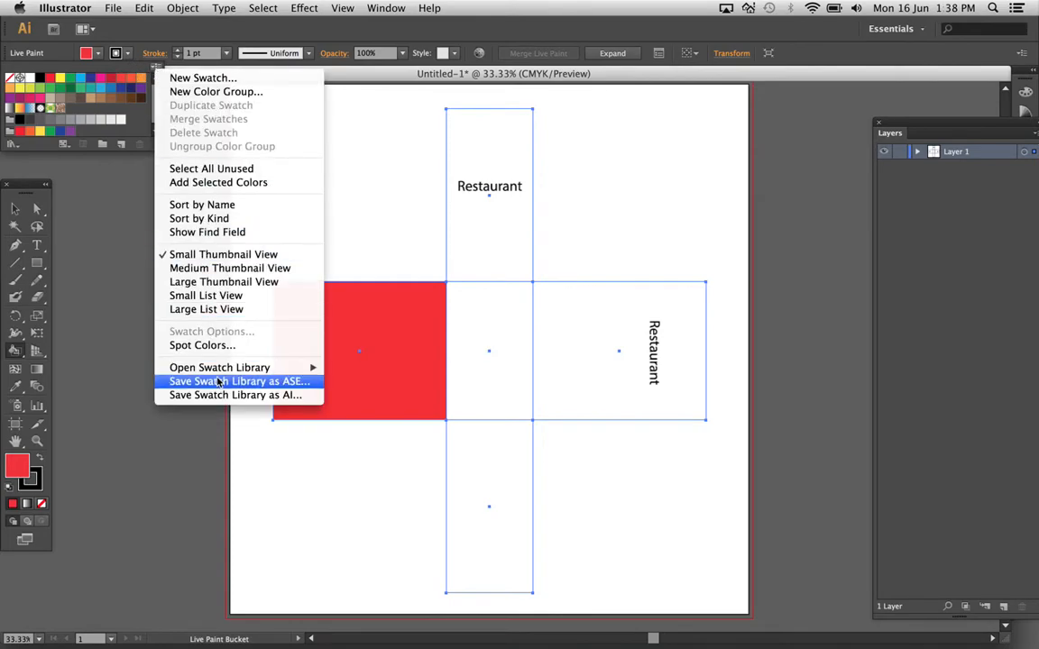
{"action": "mouse_move", "coordinate": [230, 367]}
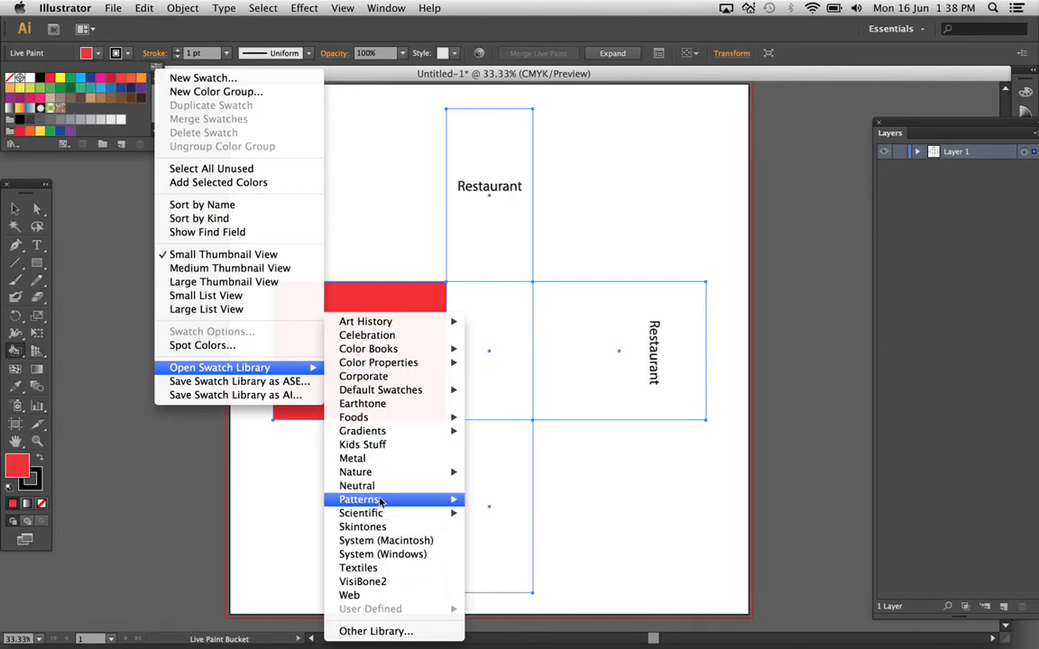
{"action": "mouse_move", "coordinate": [381, 502]}
{"action": "mouse_move", "coordinate": [577, 501]}
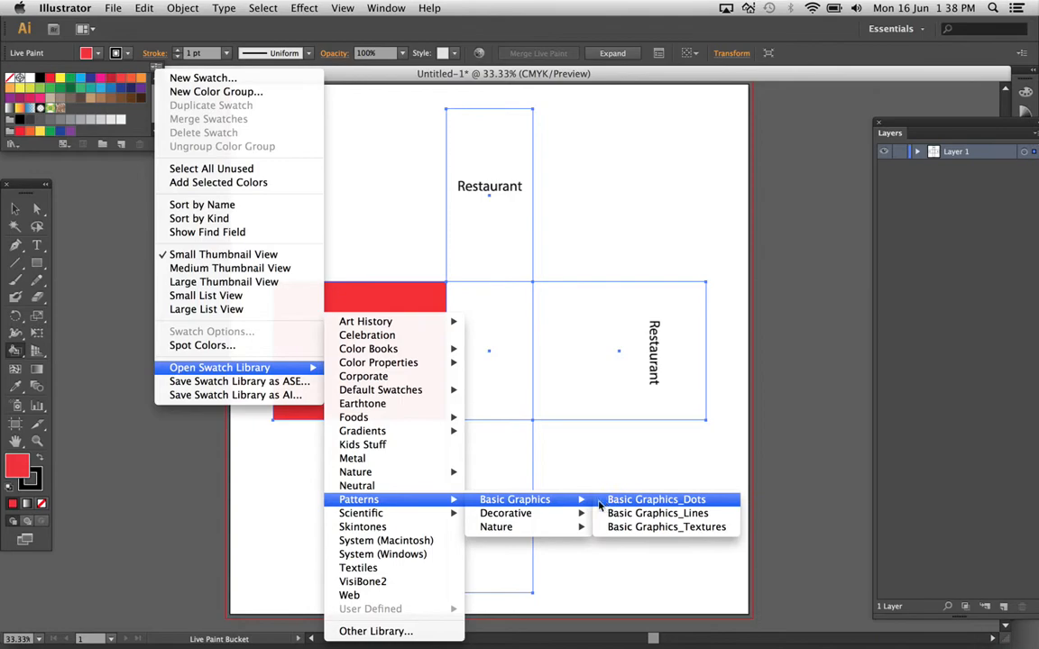
{"action": "left_click", "coordinate": [617, 501]}
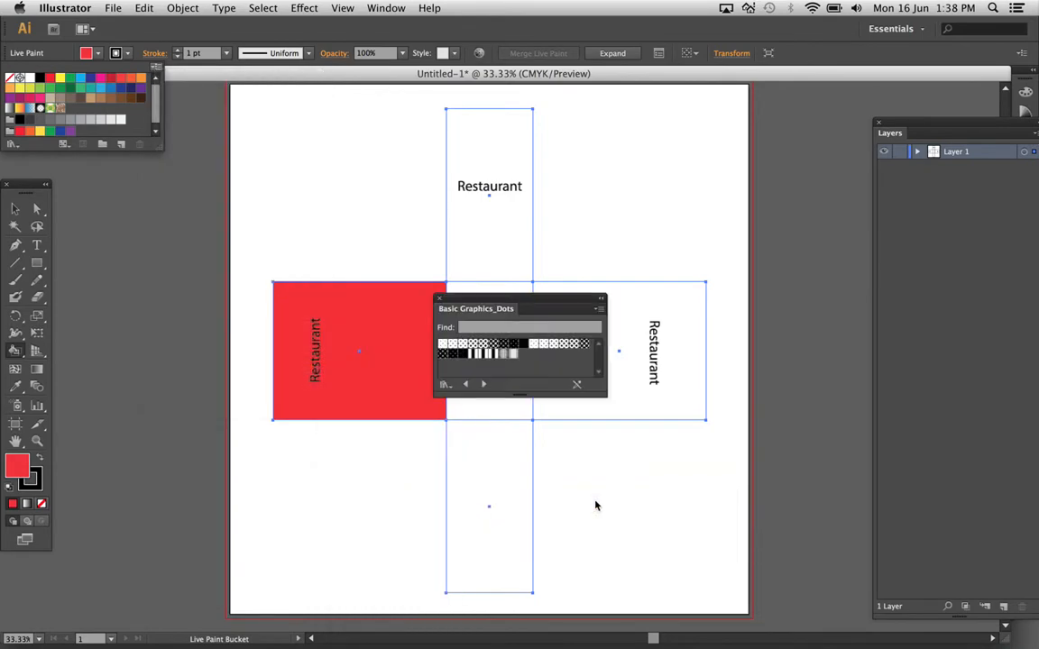
- Browse through the neighbouring swatch libraries to Basic Graphics_Textures
{"action": "left_click", "coordinate": [466, 385]}
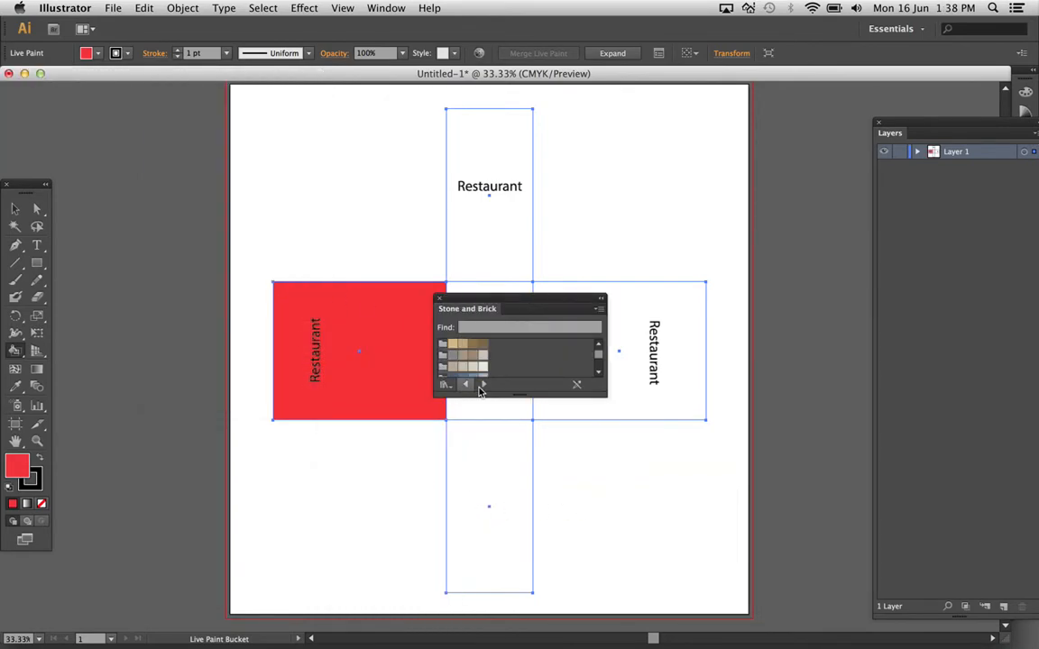
{"action": "left_click", "coordinate": [483, 385]}
{"action": "left_click", "coordinate": [483, 385]}
{"action": "left_click", "coordinate": [483, 385]}
{"action": "left_click", "coordinate": [483, 385]}
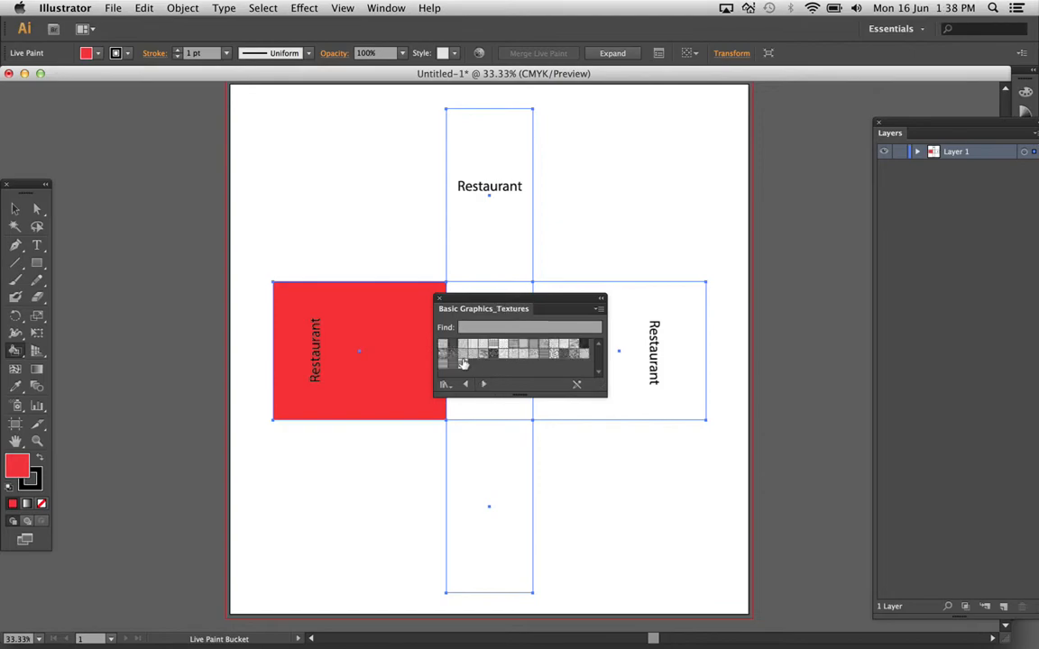
- Try the third and the fourth texture swatches from Basic Graphics_Textures as the left panel's Live Paint fill
{"action": "left_click", "coordinate": [463, 346]}
{"action": "left_click", "coordinate": [368, 336]}
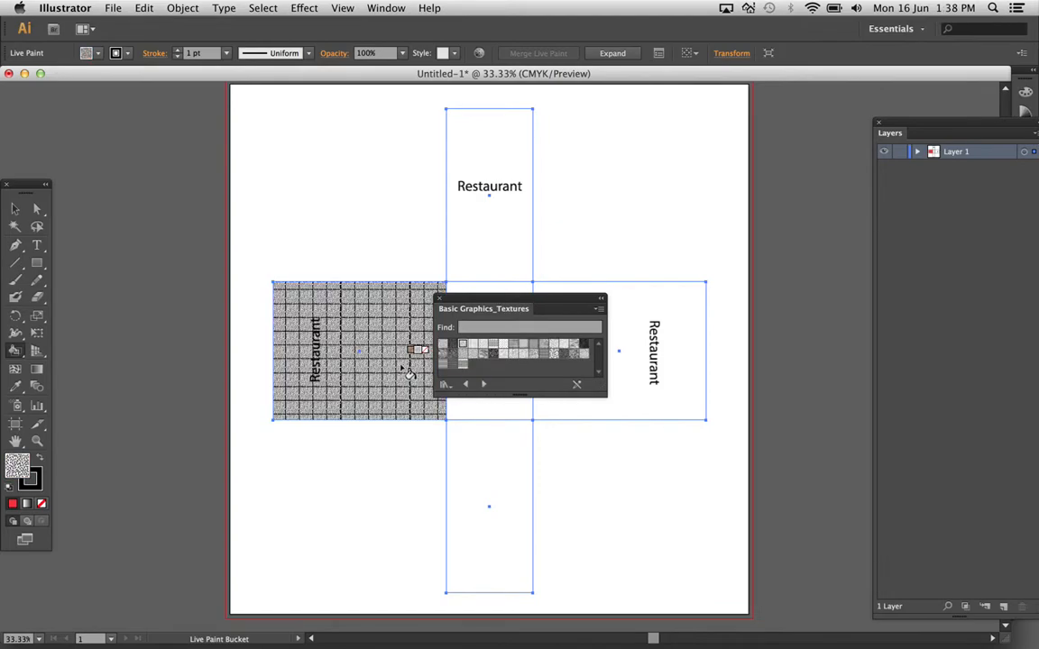
{"action": "left_click", "coordinate": [475, 344]}
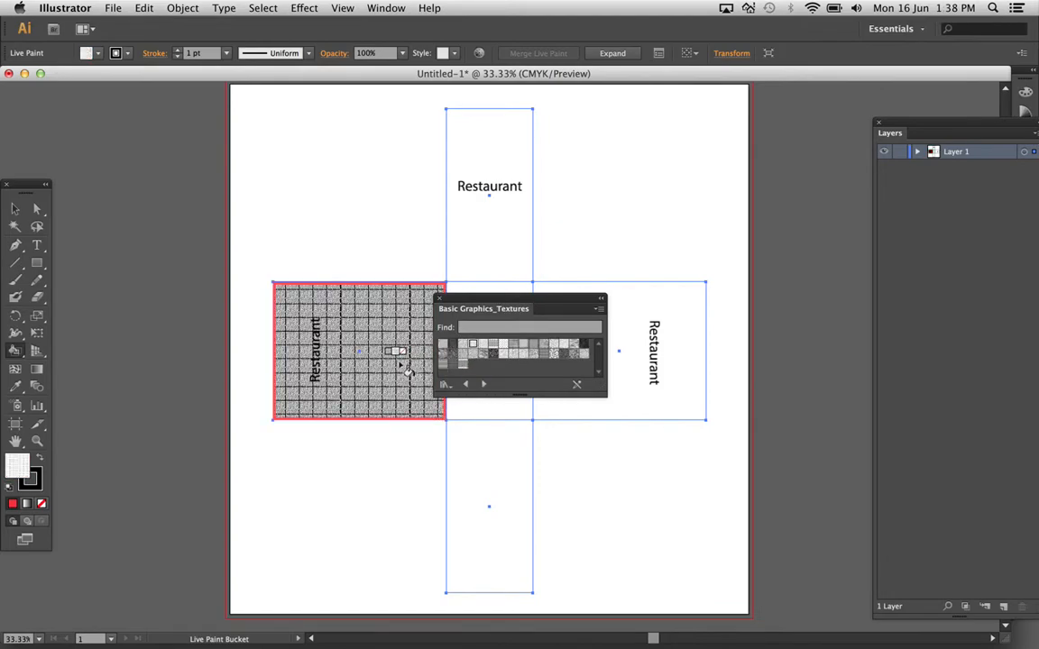
{"action": "left_click", "coordinate": [397, 356]}
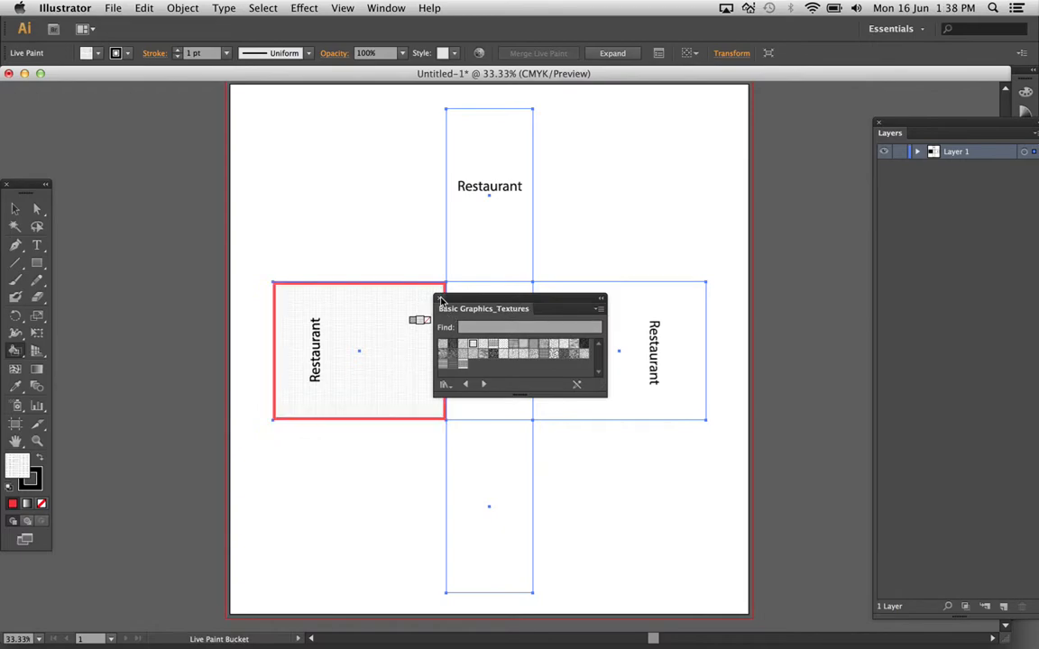
- Fill the left panel with the third pattern swatch, light blue, from the Nature_Foliage library and close the library
{"action": "left_click", "coordinate": [483, 385]}
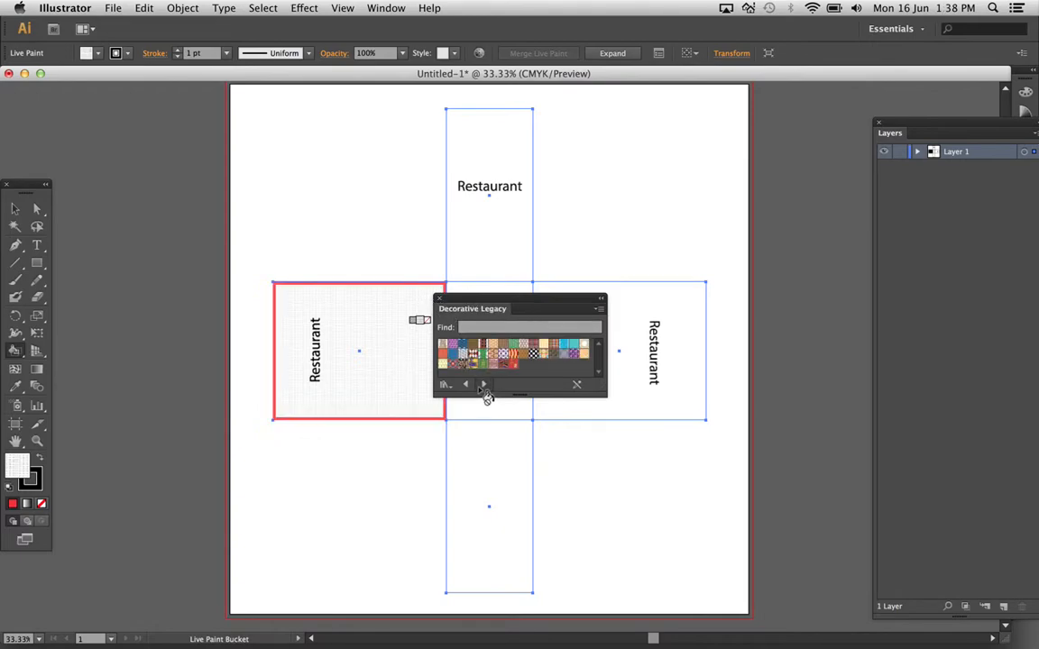
{"action": "left_click", "coordinate": [483, 385]}
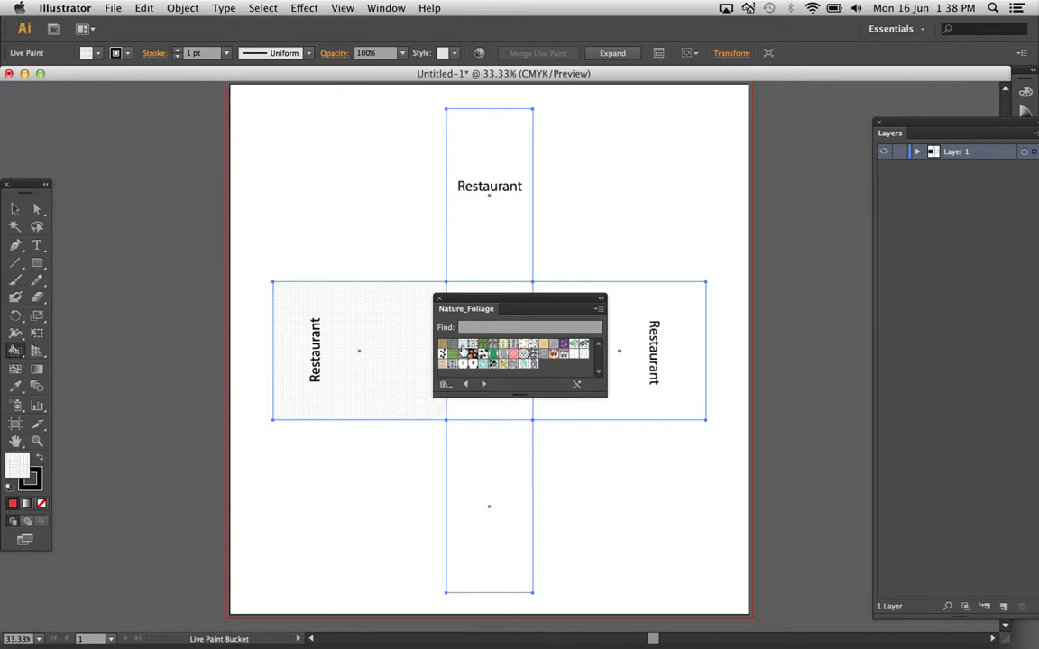
{"action": "left_click", "coordinate": [463, 345]}
{"action": "left_click", "coordinate": [397, 321]}
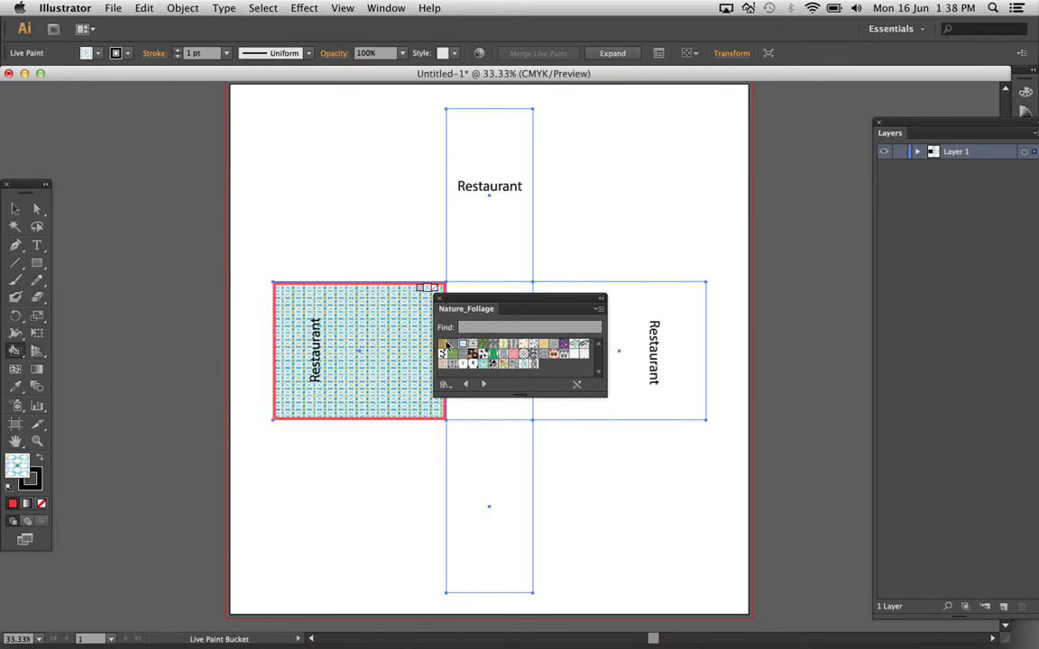
{"action": "left_click", "coordinate": [438, 298]}
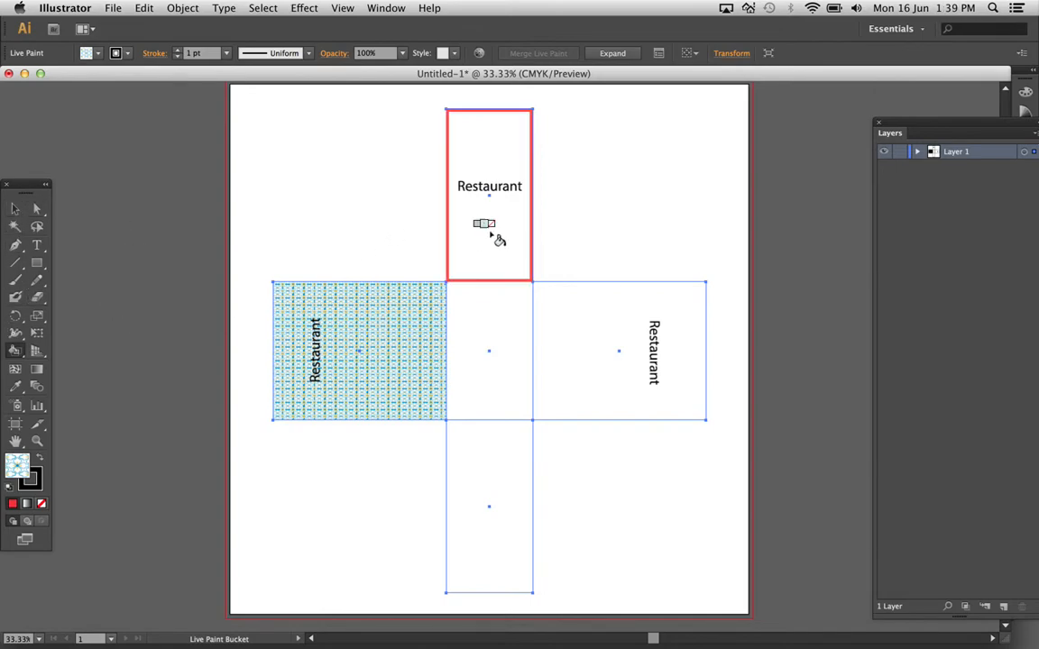
- Deselect the artwork and draw a narrow flap with angled ends along the upper panel's right edge using the Pen tool
{"action": "left_click", "coordinate": [15, 208]}
{"action": "left_click", "coordinate": [253, 176]}
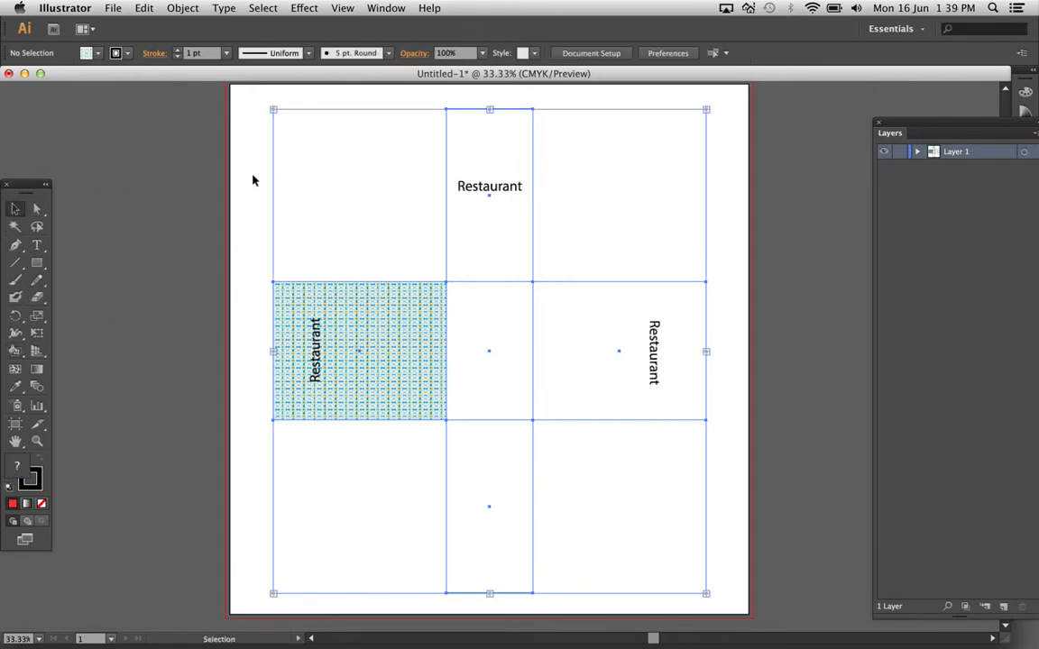
{"action": "left_click", "coordinate": [14, 245]}
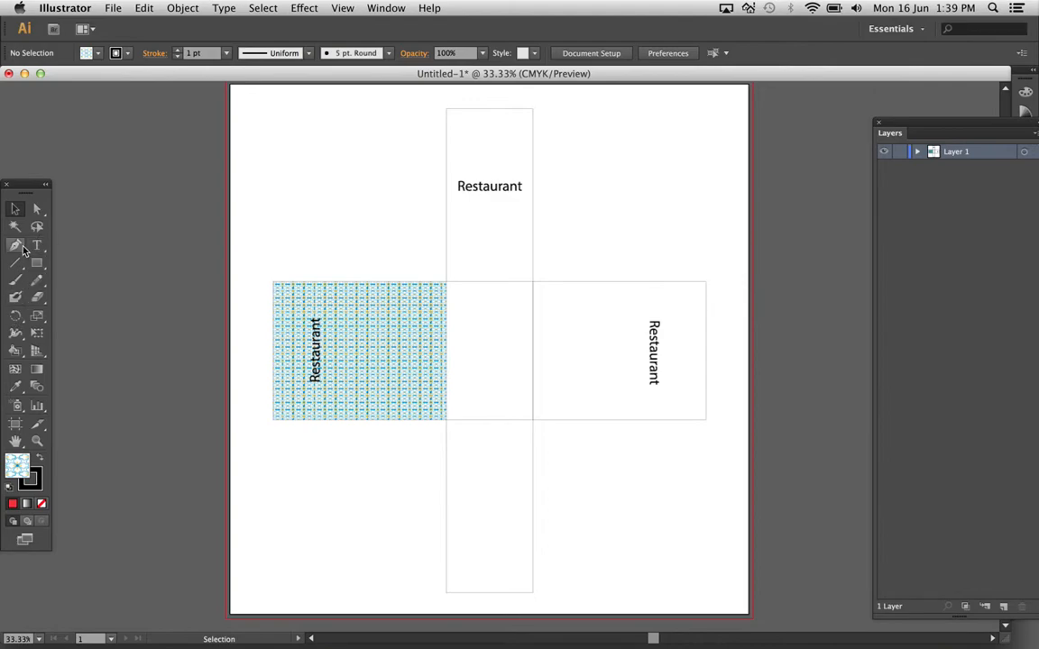
{"action": "left_click", "coordinate": [533, 109]}
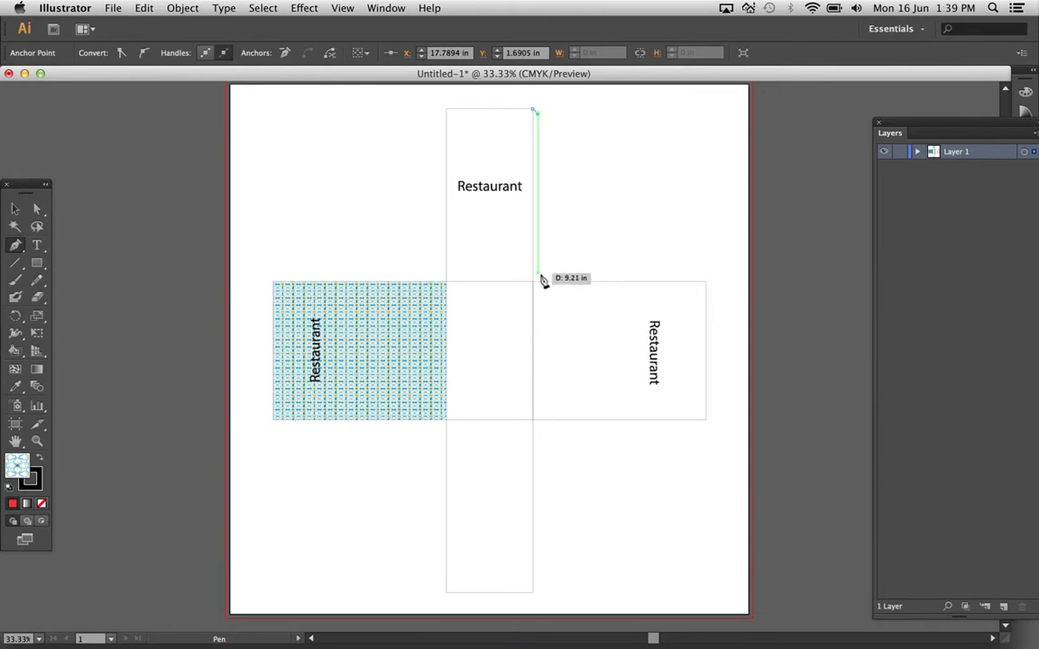
{"action": "left_click", "coordinate": [537, 277]}
{"action": "left_click", "coordinate": [533, 281]}
{"action": "left_click", "coordinate": [15, 208]}
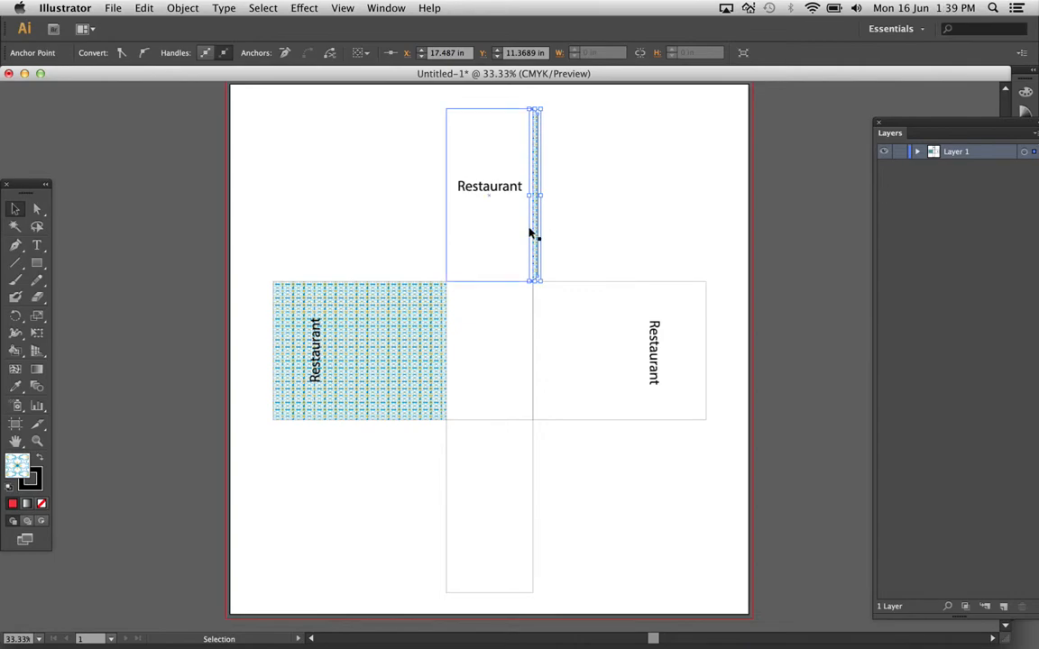
- Draw a second narrow flap along the full lower edge of the right panel, with its inner end angled, using the Pen tool
{"action": "left_click", "coordinate": [15, 244]}
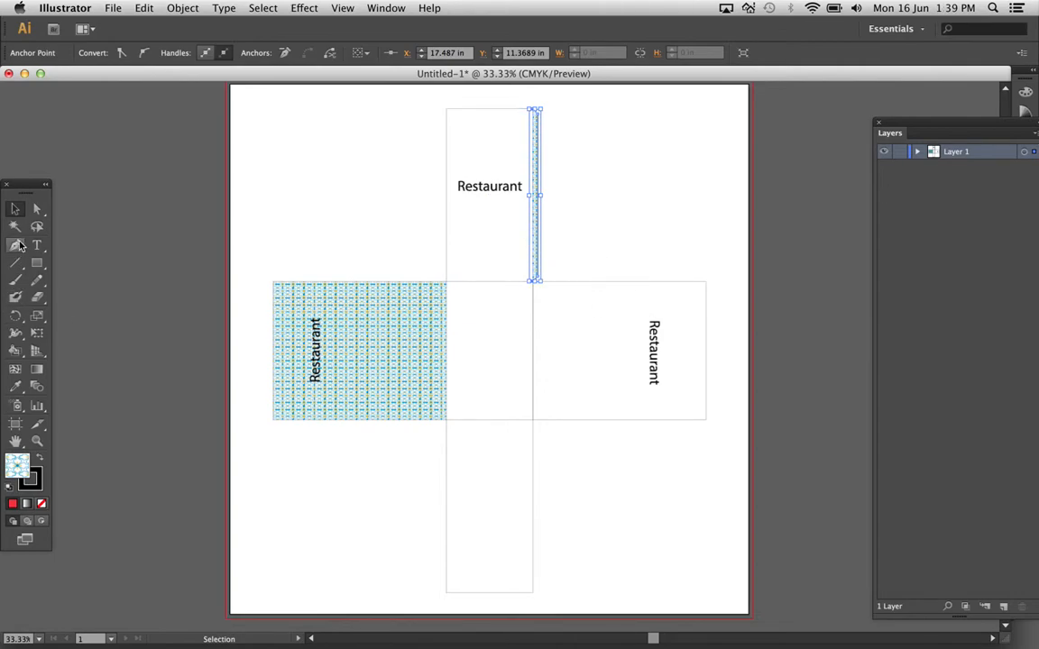
{"action": "left_click", "coordinate": [705, 420]}
{"action": "left_click_drag", "start_coordinate": [703, 431], "coordinate": [532, 423]}
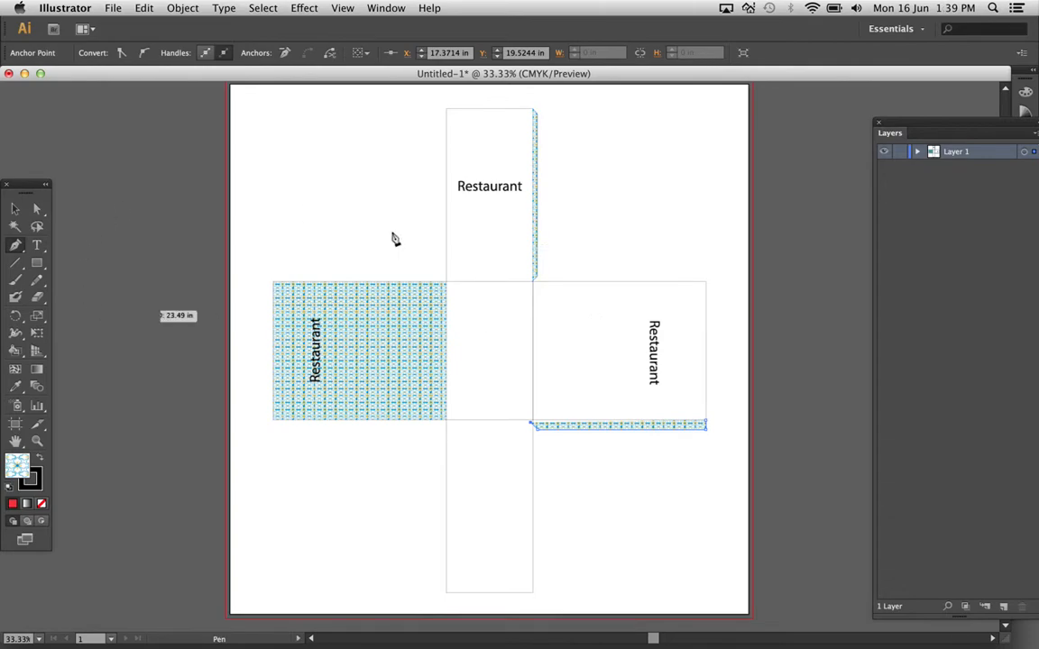
{"action": "left_click", "coordinate": [14, 206]}
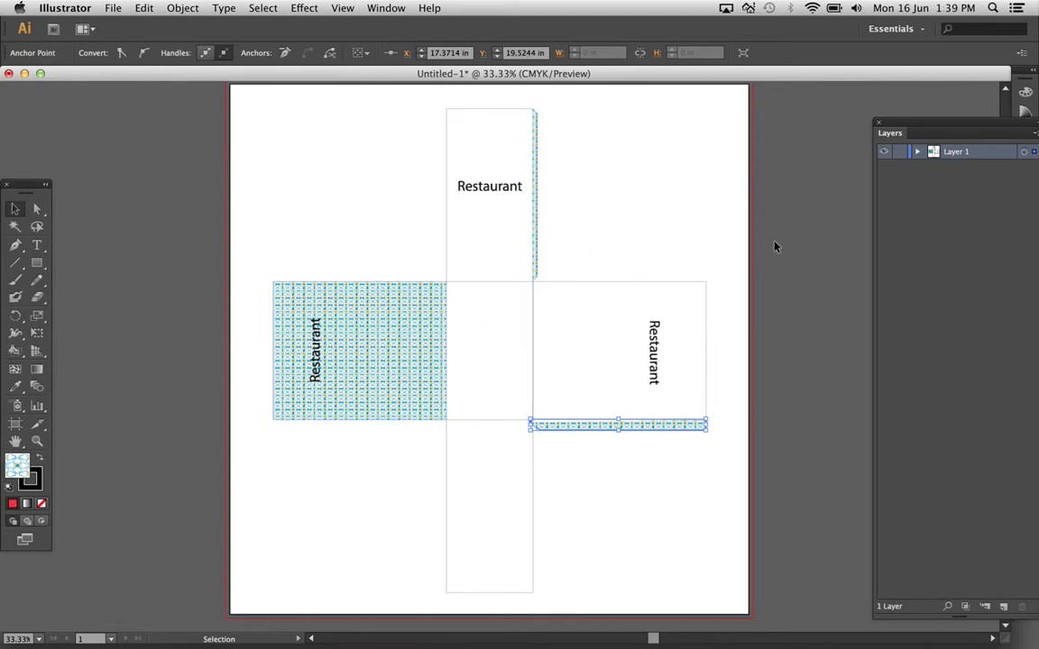
{"action": "key", "text": "super+a"}
{"action": "key", "text": "alt+super+x"}
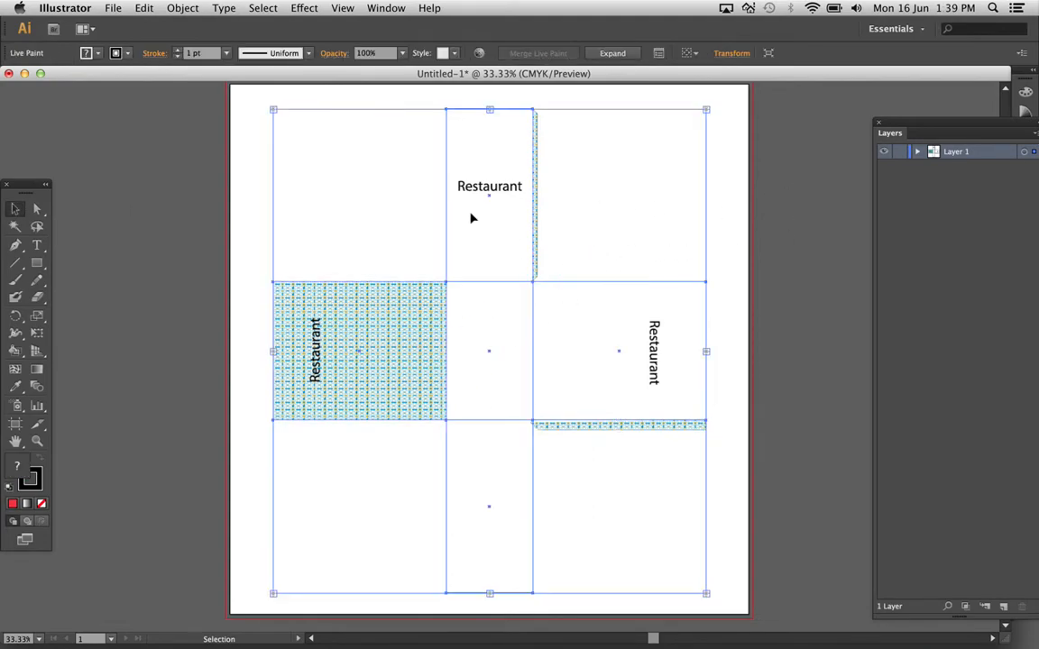
{"action": "left_click", "coordinate": [293, 87]}
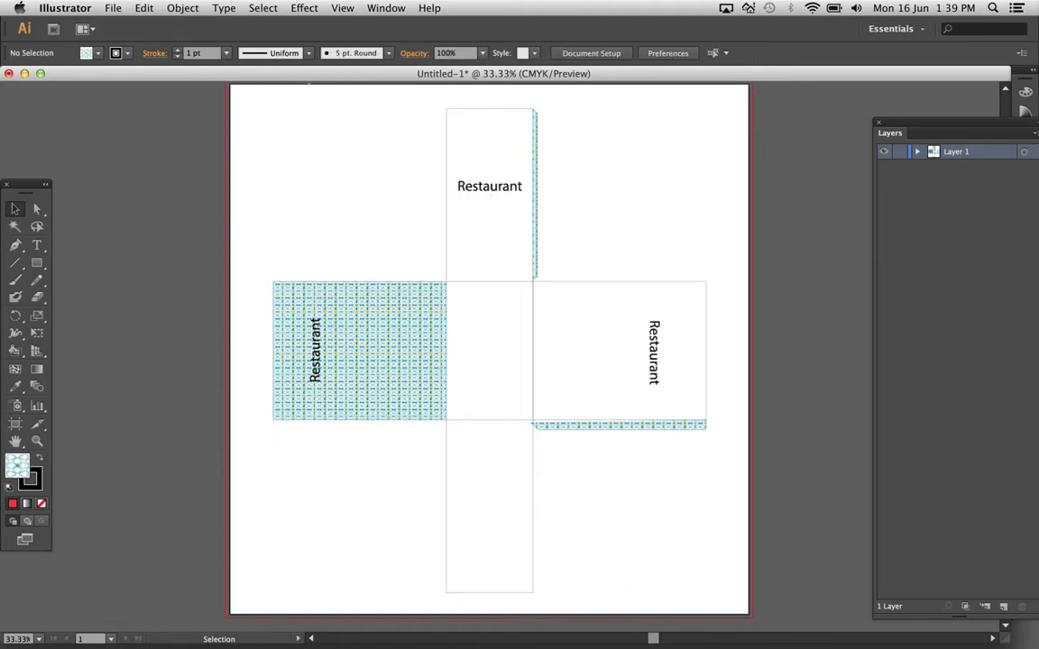
{"action": "mouse_move", "coordinate": [388, 640]}
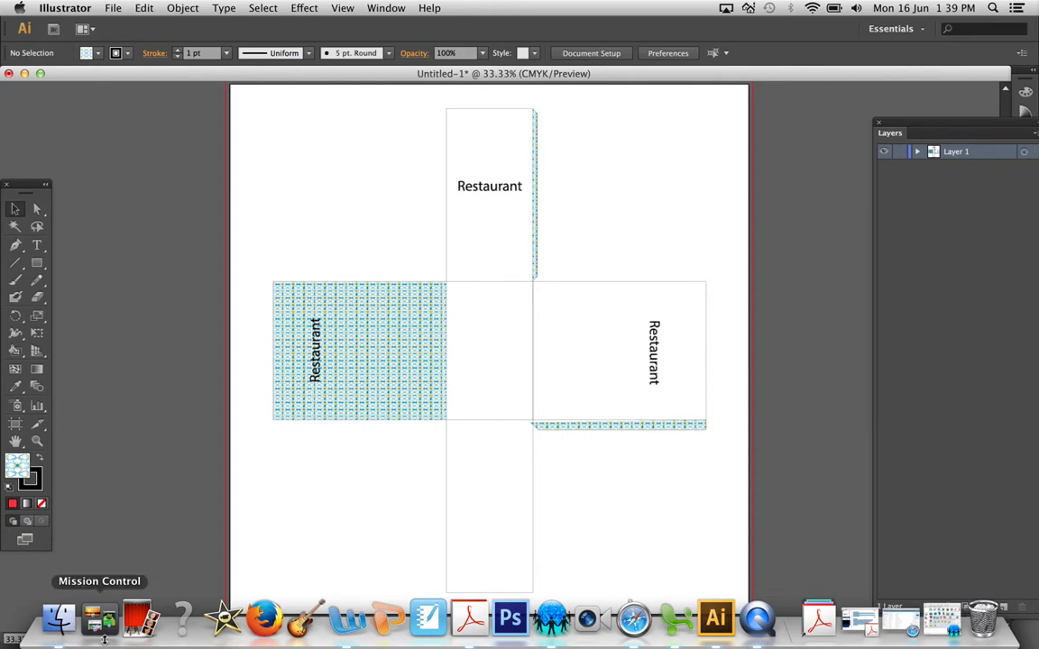
{"action": "key", "text": "super+Tab"}
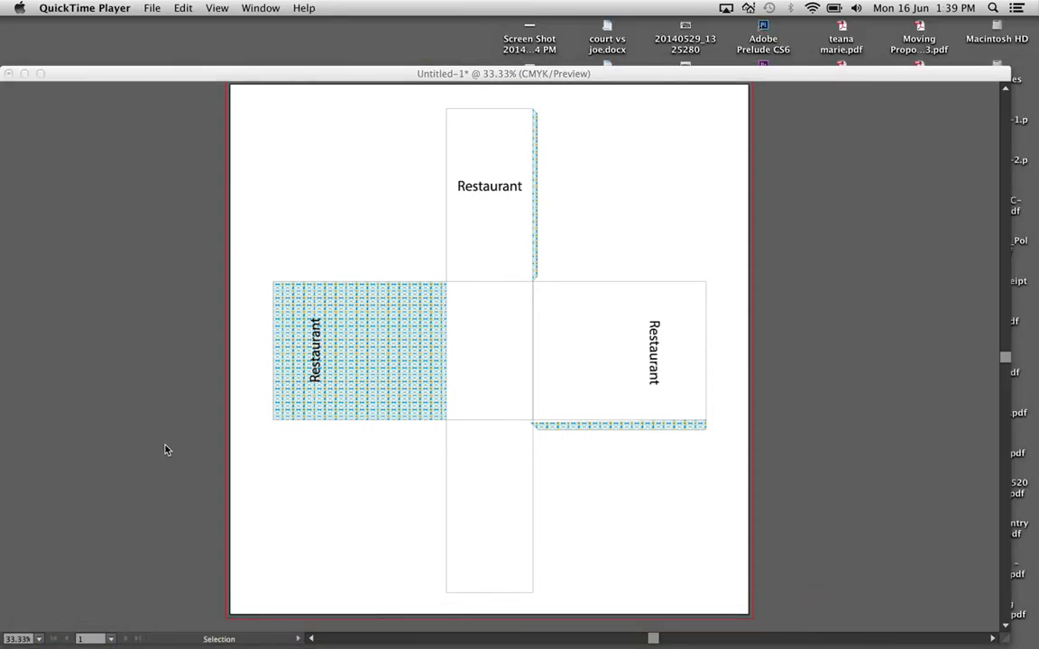